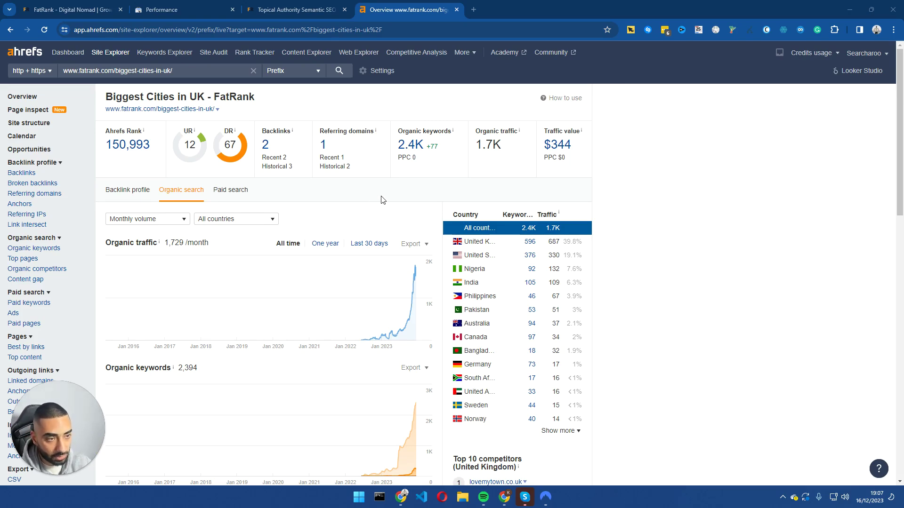
Step: Open the live Biggest Cities in UK post from Ahrefs, then return to its overview
{"action": "scroll", "coordinate": [382, 200], "scroll_direction": "down", "scroll_amount": 5}
{"action": "scroll", "coordinate": [383, 199], "scroll_direction": "up", "scroll_amount": 5}
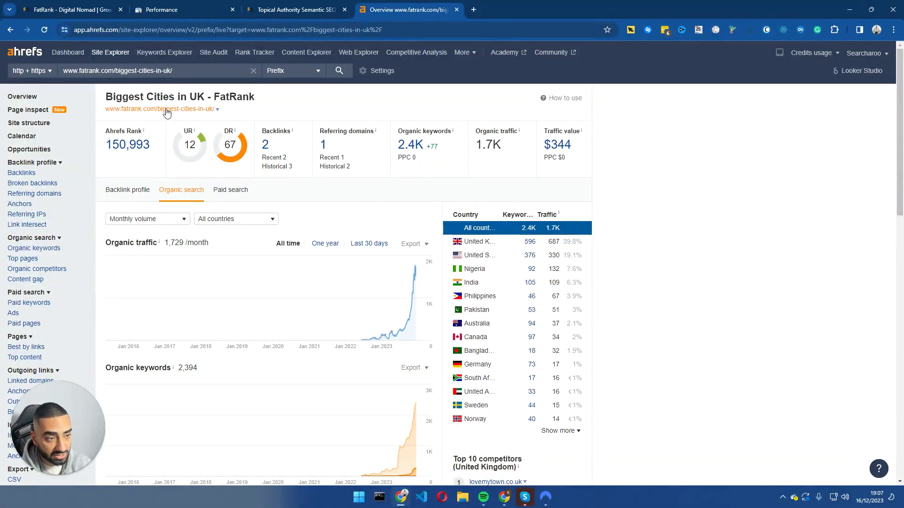
{"action": "left_click", "coordinate": [166, 112]}
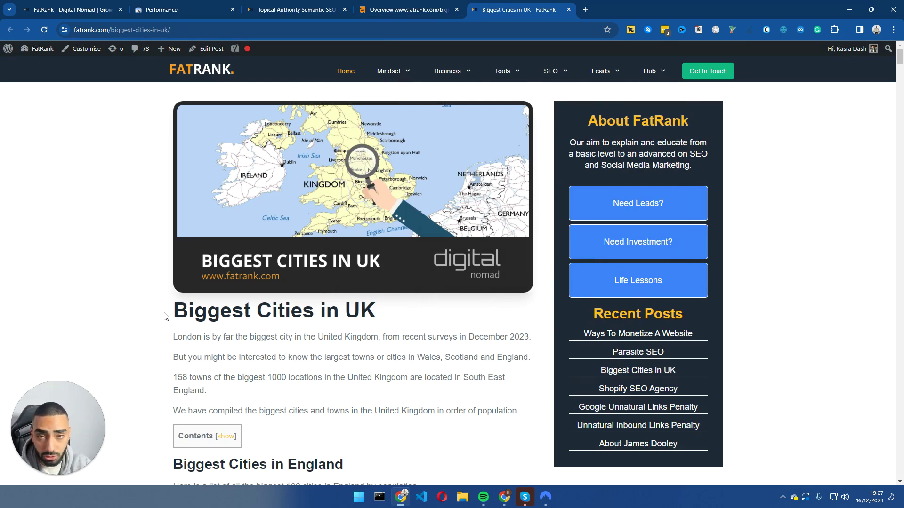
{"action": "key", "text": "ctrl+shift+Tab"}
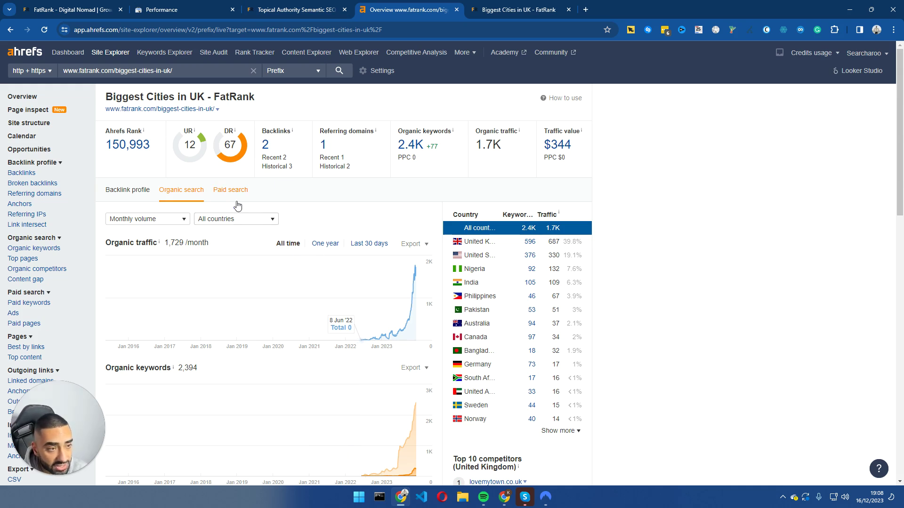
Step: Scroll through the organic traffic and keyword charts, then switch to the Search Console Performance report
{"action": "left_click_drag", "start_coordinate": [140, 97], "coordinate": [246, 100]}
{"action": "left_click", "coordinate": [404, 108]}
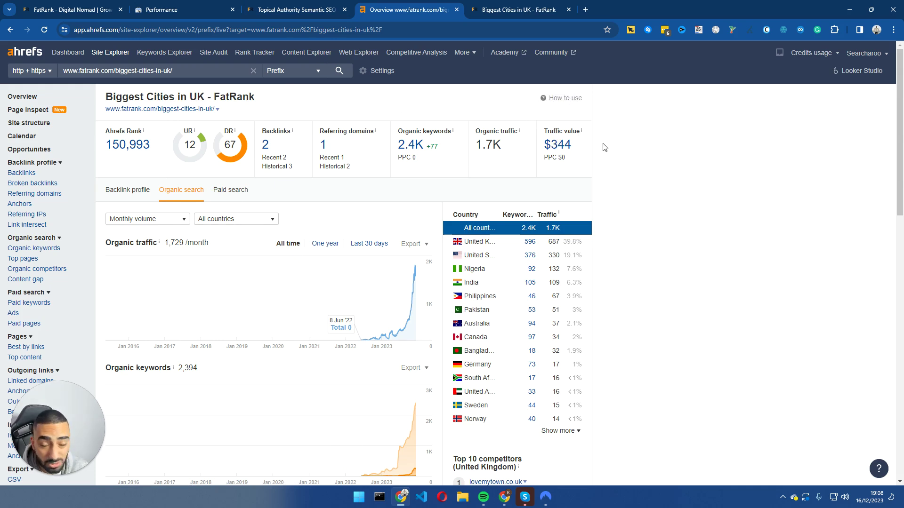
{"action": "scroll", "coordinate": [652, 254], "scroll_direction": "down", "scroll_amount": 3}
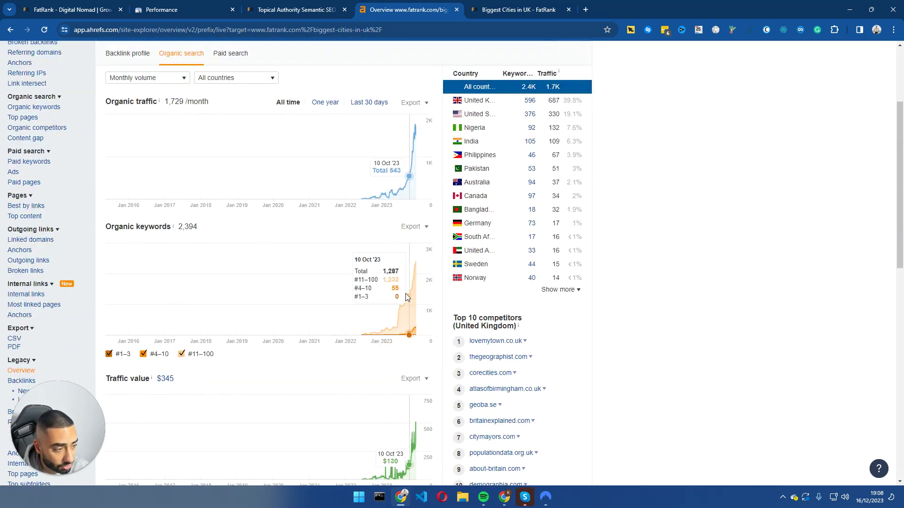
{"action": "scroll", "coordinate": [371, 304], "scroll_direction": "down", "scroll_amount": 1}
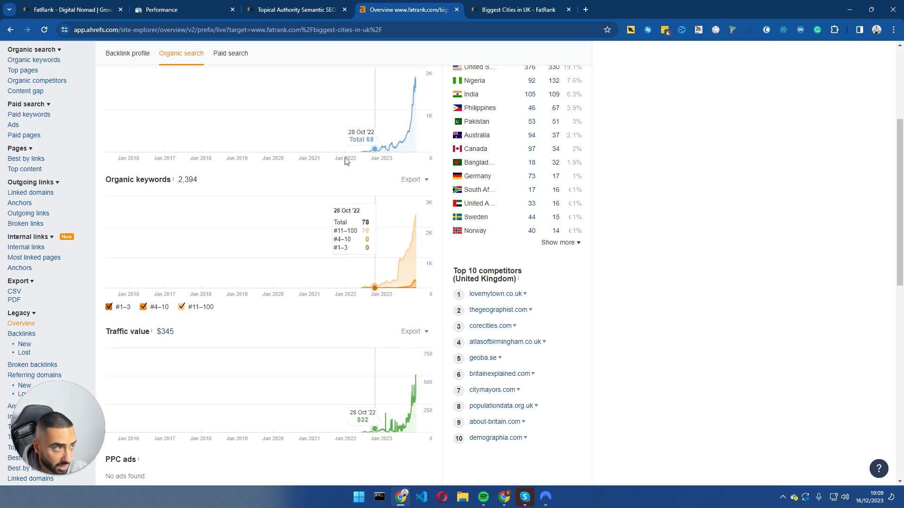
{"action": "left_click", "coordinate": [210, 10]}
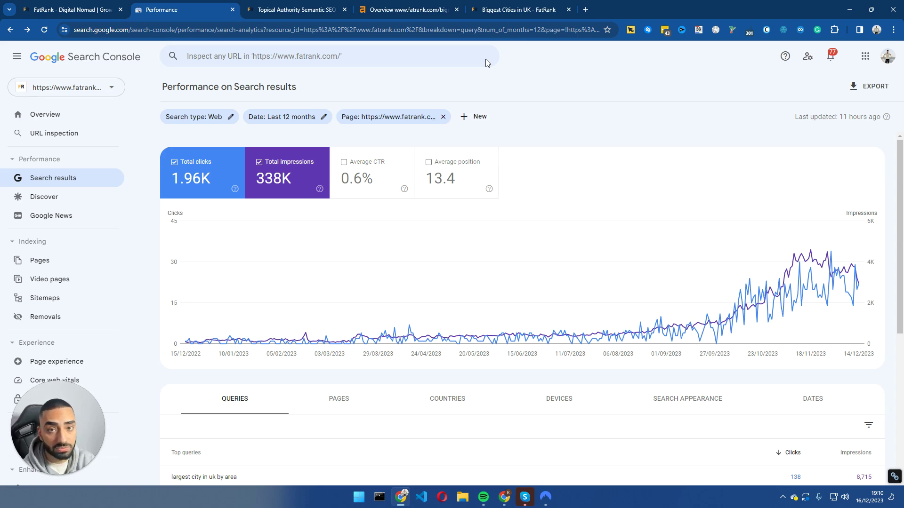
Step: After checking 1.96K clicks and 338K impressions, switch back to the live FatRank post
{"action": "key", "text": "ctrl+9"}
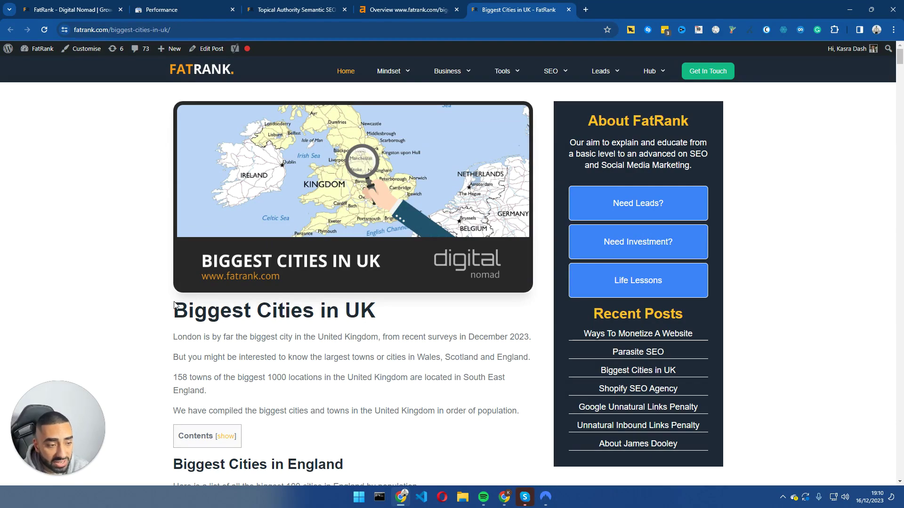
Step: Scroll through the post from the top, looking over the England cities table
{"action": "left_click_drag", "start_coordinate": [899, 61], "coordinate": [895, 469]}
{"action": "scroll", "coordinate": [749, 397], "scroll_direction": "up", "scroll_amount": 6}
{"action": "key", "text": "Home"}
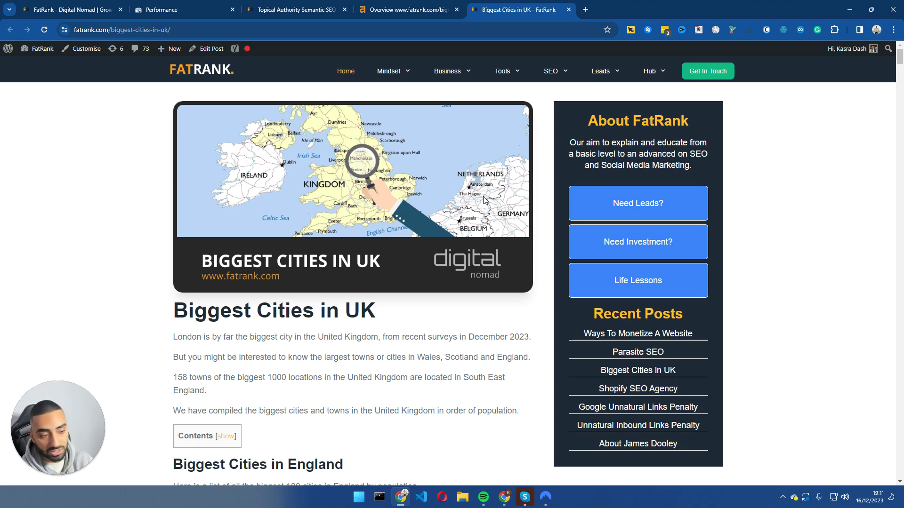
{"action": "scroll", "coordinate": [371, 367], "scroll_direction": "down", "scroll_amount": 10}
{"action": "scroll", "coordinate": [372, 365], "scroll_direction": "up", "scroll_amount": 3}
{"action": "left_click_drag", "start_coordinate": [172, 177], "coordinate": [355, 339]}
{"action": "left_click", "coordinate": [357, 339]}
Step: Look over the Biggest Cities in Scotland heading, intro and first table rows
{"action": "scroll", "coordinate": [359, 304], "scroll_direction": "down", "scroll_amount": 20}
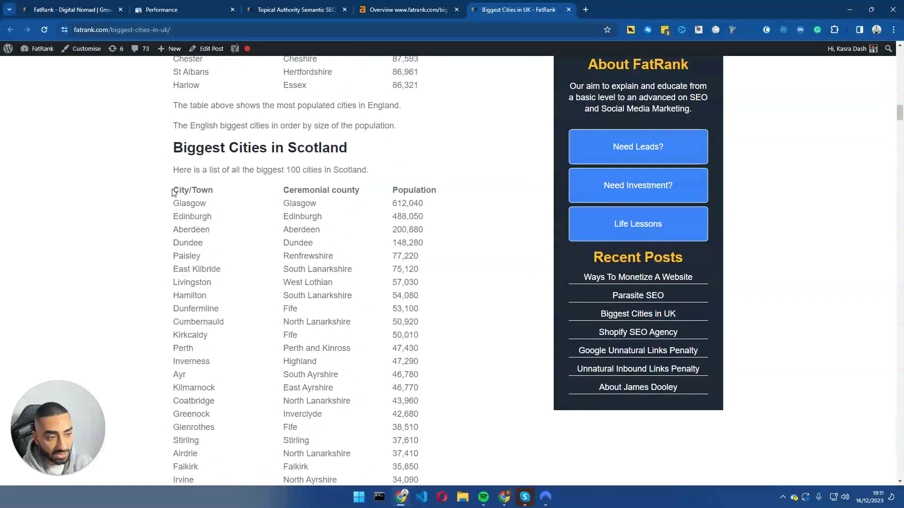
{"action": "left_click_drag", "start_coordinate": [171, 185], "coordinate": [363, 286]}
{"action": "left_click_drag", "start_coordinate": [182, 147], "coordinate": [366, 168]}
{"action": "scroll", "coordinate": [232, 216], "scroll_direction": "down", "scroll_amount": 20}
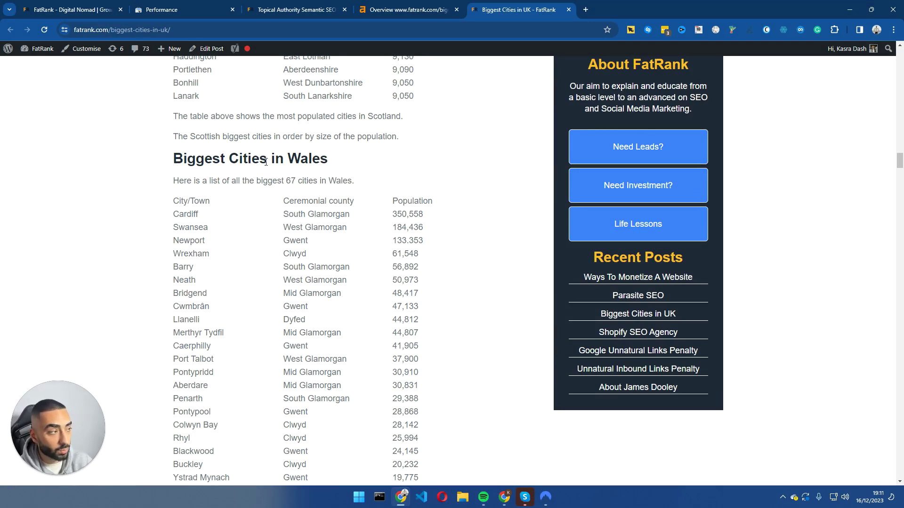
Step: Open Query Hunter's report and check 'biggest cities in uk': 29 clicks, 15250 impressions, position 12
{"action": "left_click", "coordinate": [632, 29]}
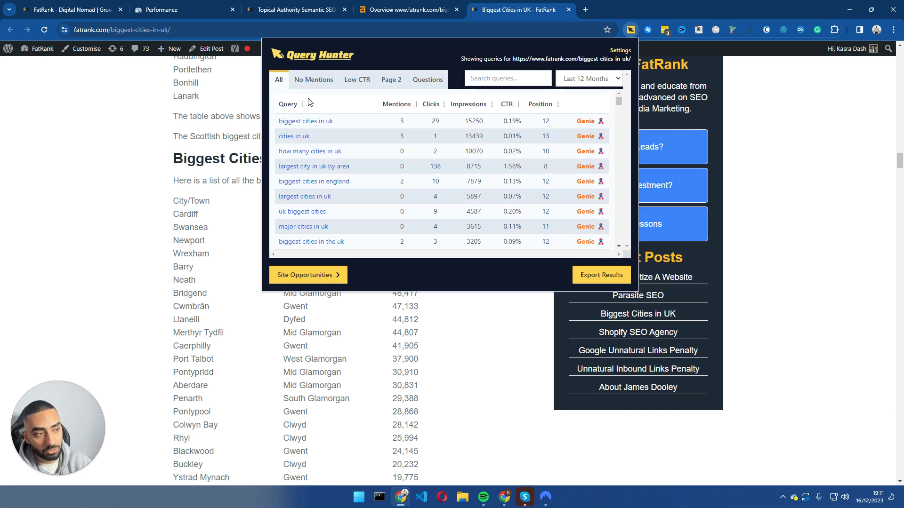
{"action": "left_click_drag", "start_coordinate": [277, 122], "coordinate": [488, 122]}
{"action": "left_click", "coordinate": [413, 127]}
{"action": "double_click", "coordinate": [435, 121]}
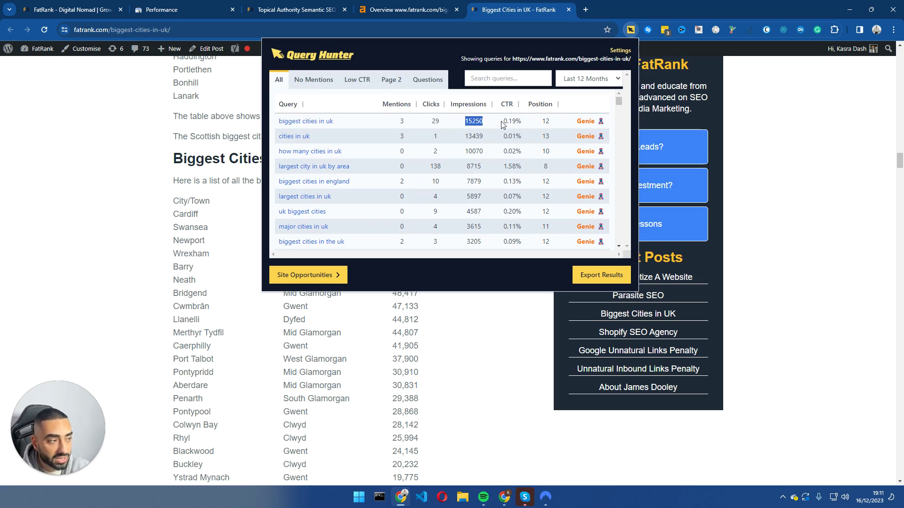
{"action": "left_click", "coordinate": [504, 122]}
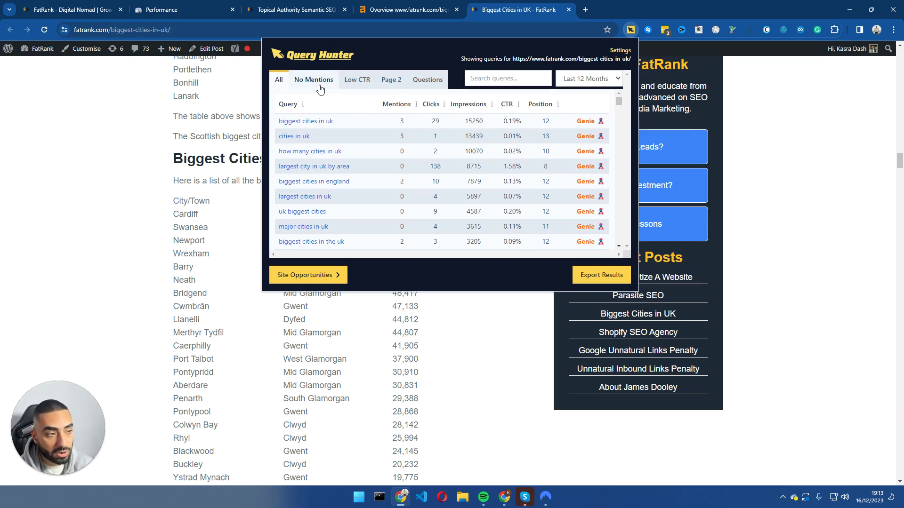
{"action": "left_click", "coordinate": [313, 79]}
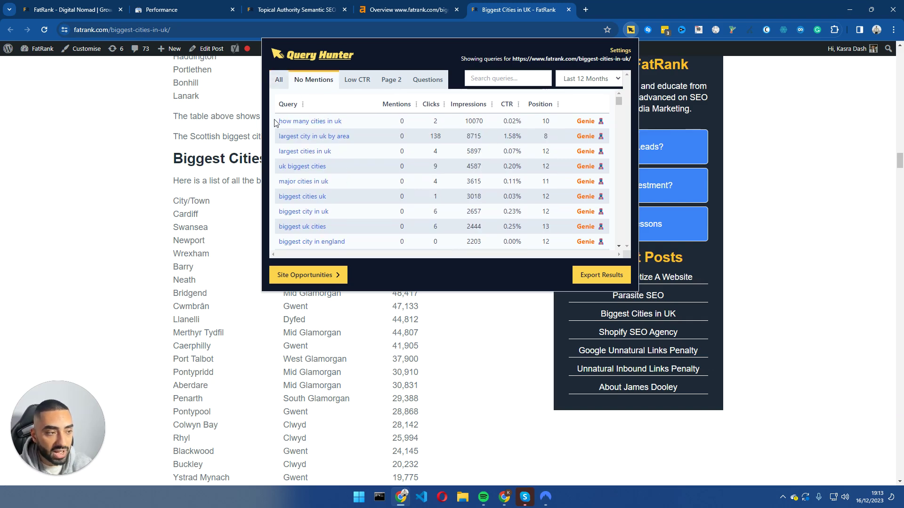
{"action": "left_click_drag", "start_coordinate": [275, 123], "coordinate": [434, 189]}
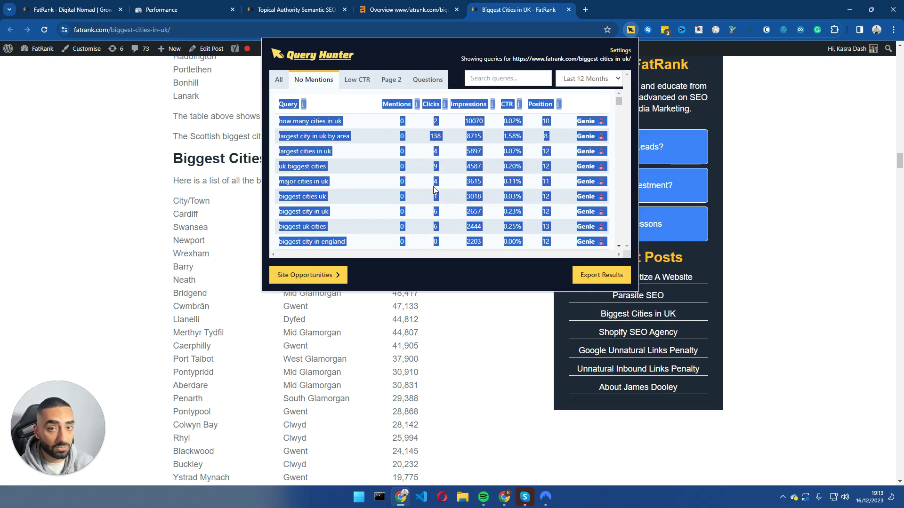
{"action": "left_click", "coordinate": [422, 145]}
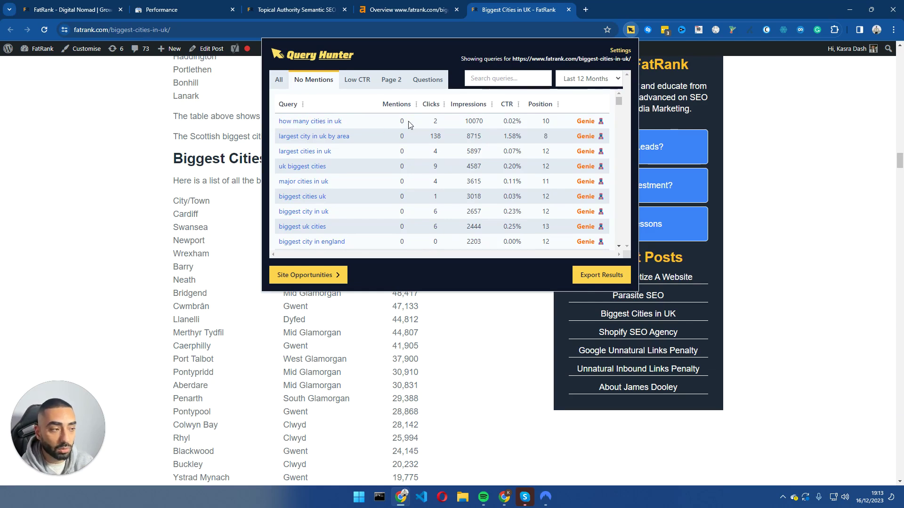
{"action": "double_click", "coordinate": [435, 122]}
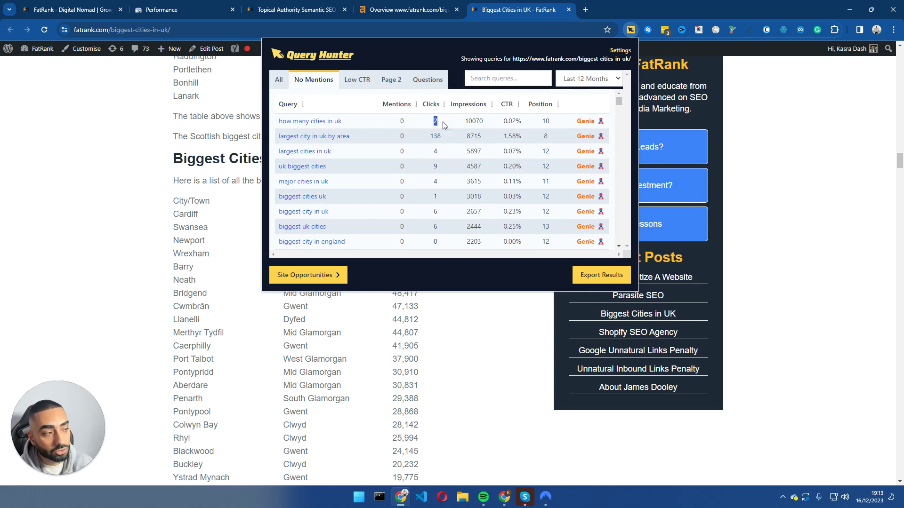
{"action": "double_click", "coordinate": [469, 121]}
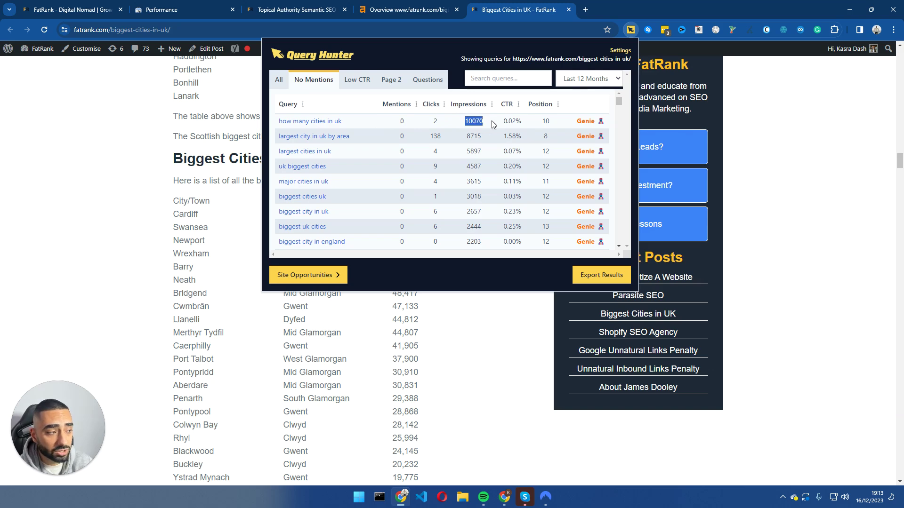
{"action": "left_click", "coordinate": [555, 121]}
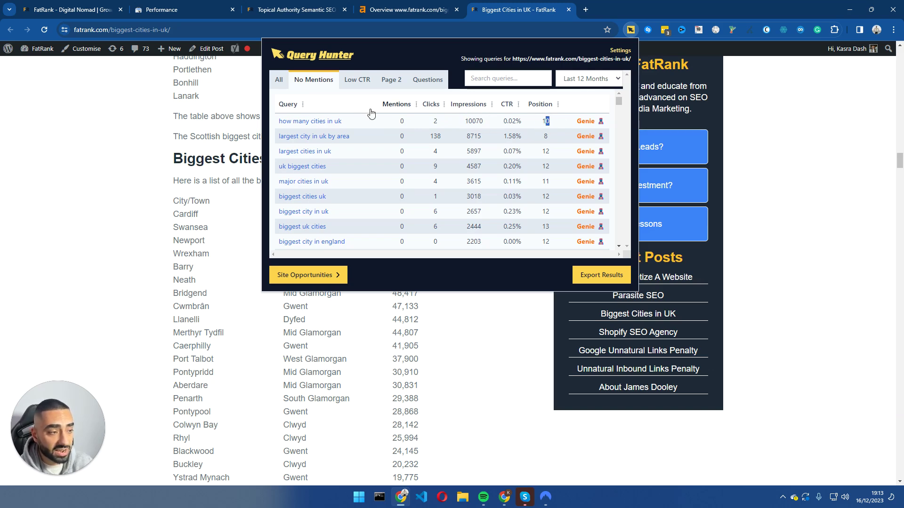
{"action": "left_click_drag", "start_coordinate": [343, 121], "coordinate": [279, 124]}
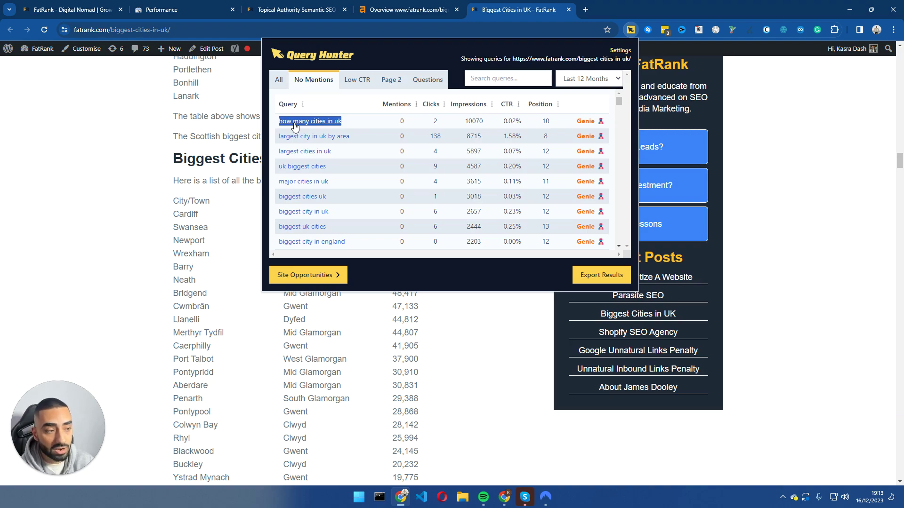
{"action": "right_click", "coordinate": [294, 125]}
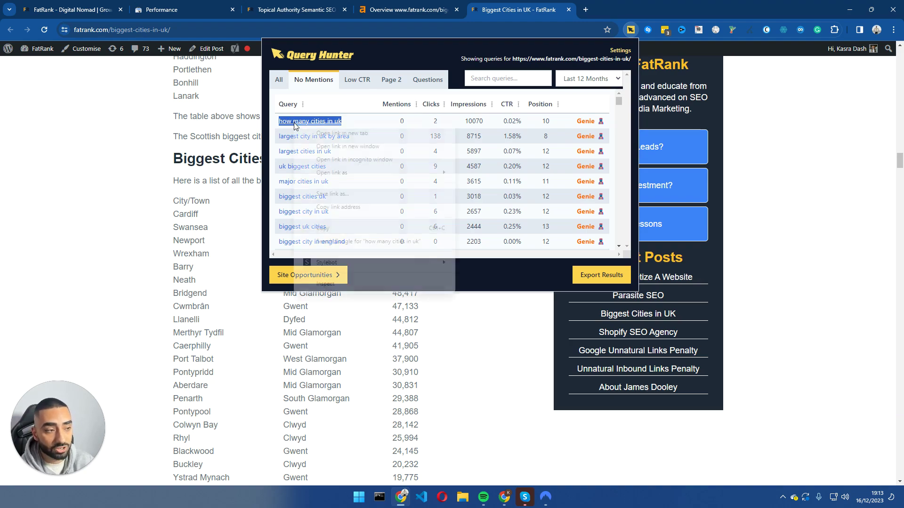
{"action": "left_click", "coordinate": [329, 234]}
{"action": "middle_click", "coordinate": [160, 282]}
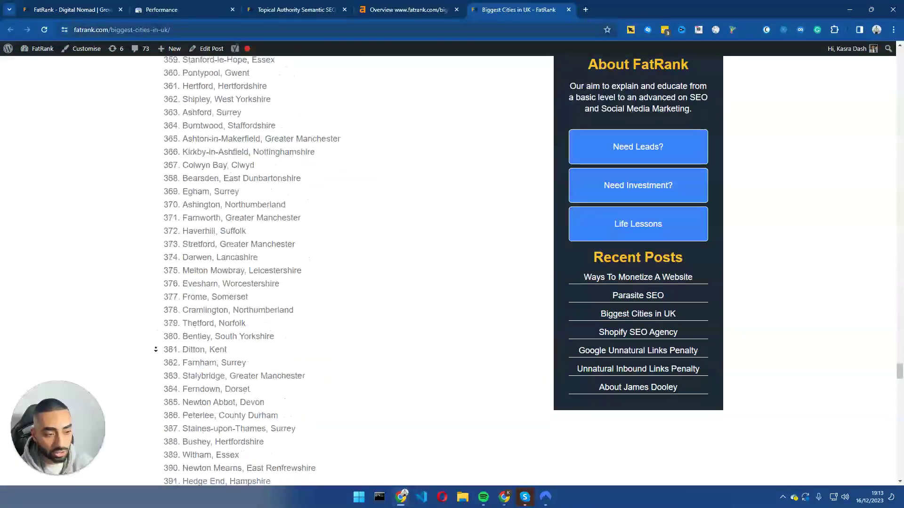
{"action": "scroll", "coordinate": [156, 353], "scroll_direction": "down", "scroll_amount": 10}
{"action": "scroll", "coordinate": [137, 242], "scroll_direction": "up", "scroll_amount": 10}
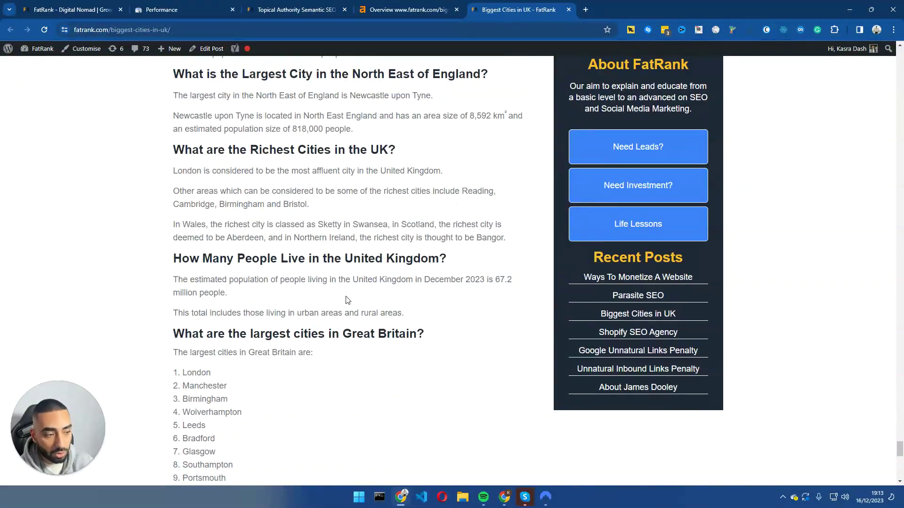
{"action": "scroll", "coordinate": [378, 307], "scroll_direction": "up", "scroll_amount": 7}
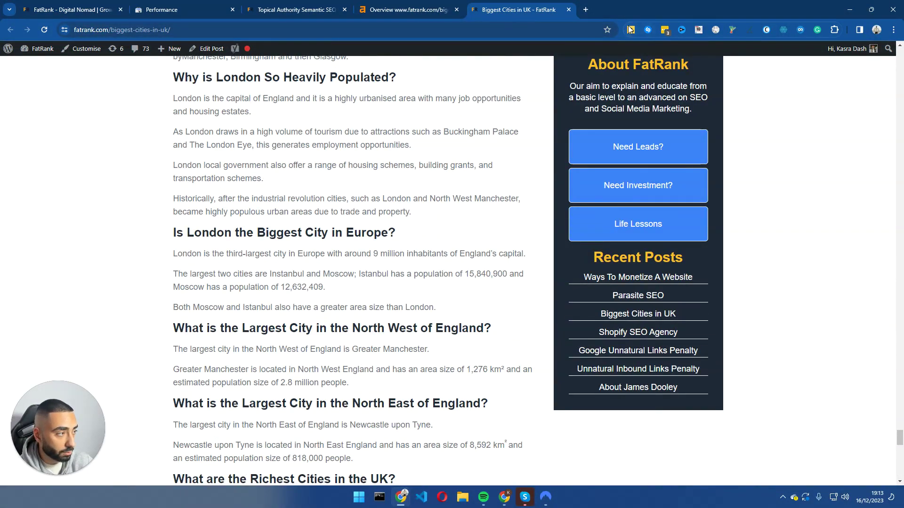
Step: Reopen Query Hunter's report for the post and view its Low CTR queries
{"action": "left_click", "coordinate": [631, 30]}
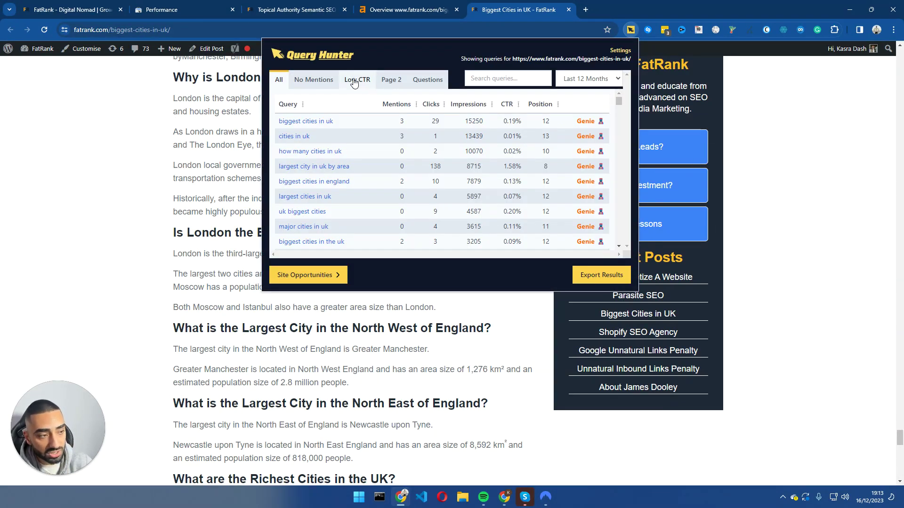
{"action": "left_click", "coordinate": [354, 81]}
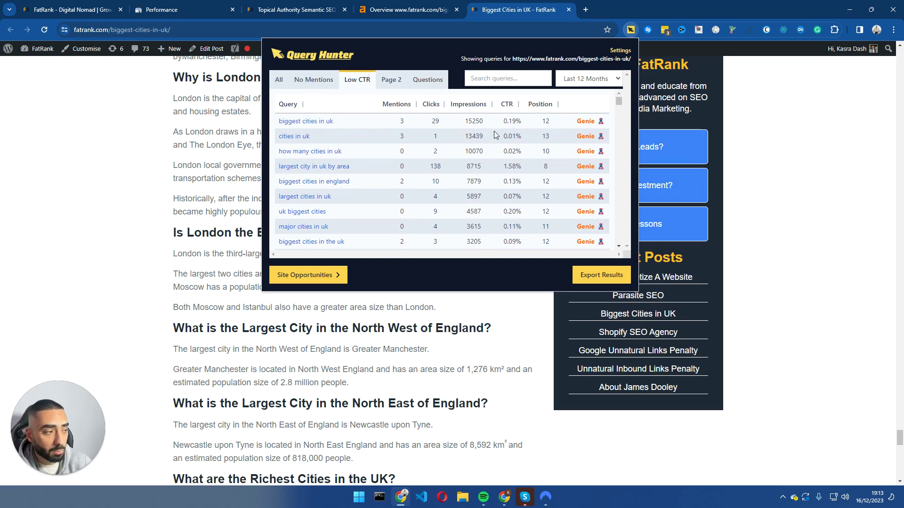
{"action": "scroll", "coordinate": [425, 165], "scroll_direction": "down", "scroll_amount": 4}
{"action": "scroll", "coordinate": [409, 160], "scroll_direction": "up", "scroll_amount": 5}
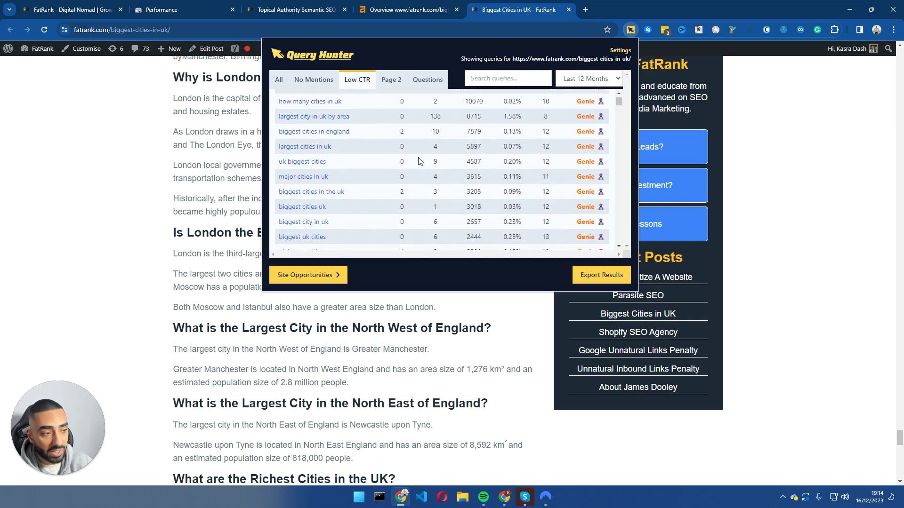
{"action": "scroll", "coordinate": [418, 161], "scroll_direction": "up", "scroll_amount": 1}
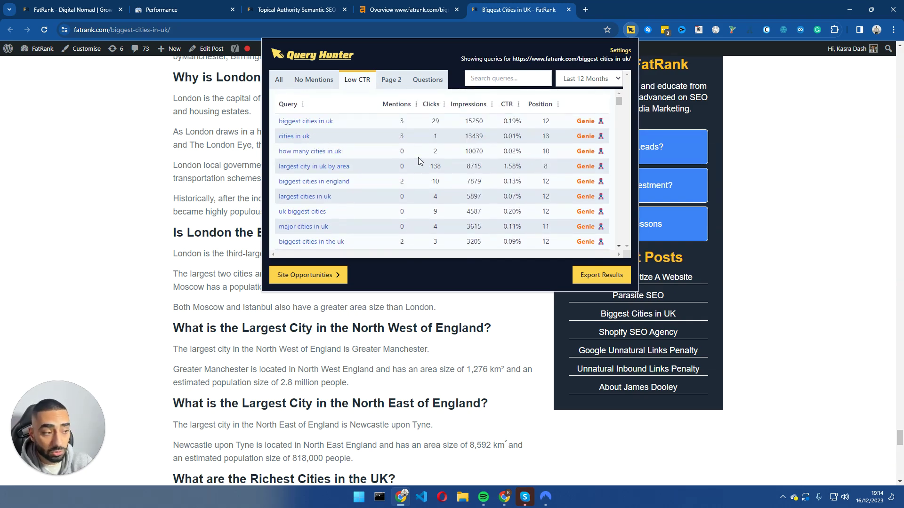
Step: Check Page 2 query 'largest cities in uk' (5897 impressions, 0 mentions), then show Questions
{"action": "left_click", "coordinate": [389, 81]}
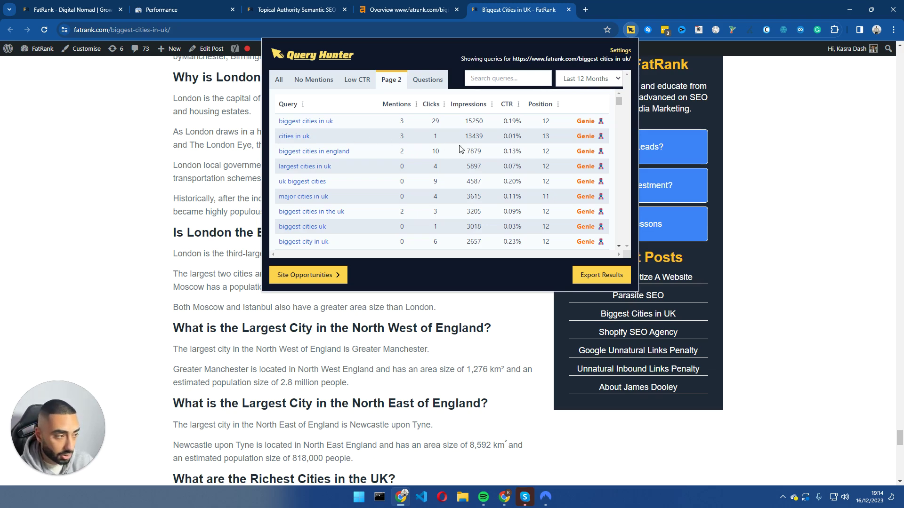
{"action": "left_click_drag", "start_coordinate": [278, 167], "coordinate": [330, 169]}
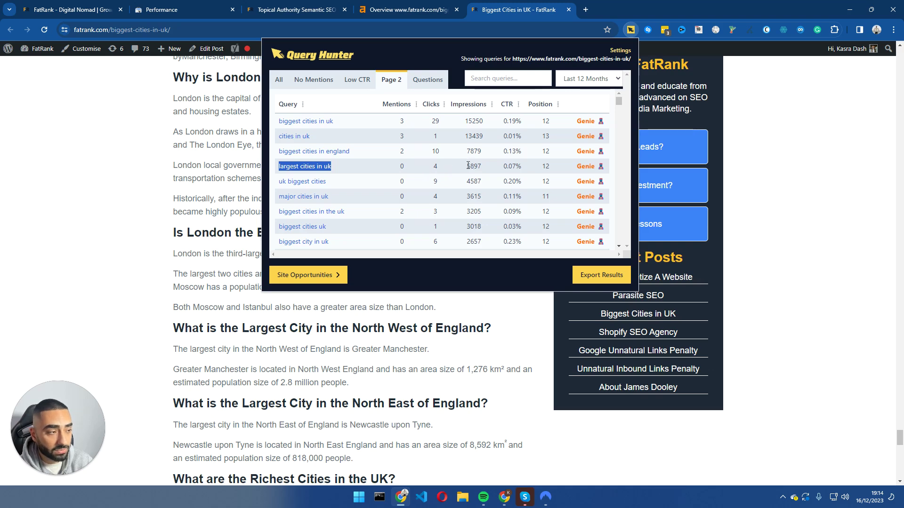
{"action": "left_click_drag", "start_coordinate": [468, 166], "coordinate": [483, 168]}
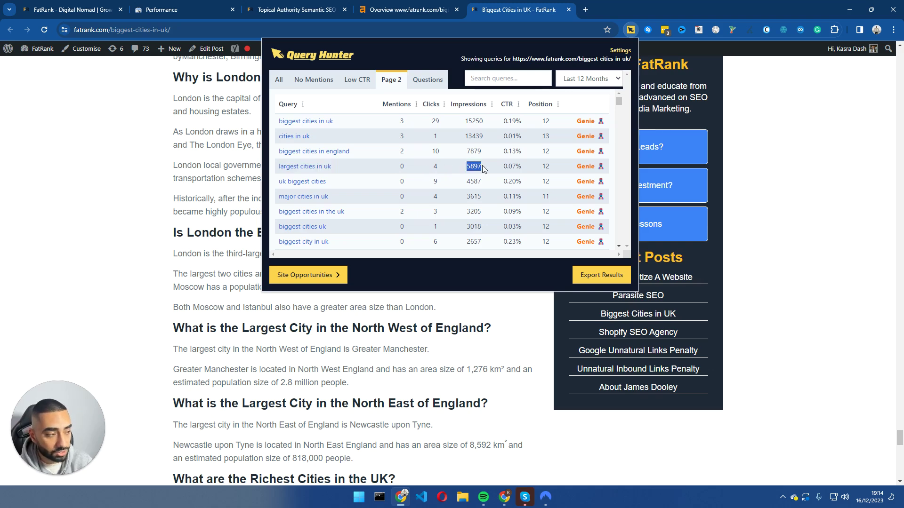
{"action": "left_click", "coordinate": [448, 162]}
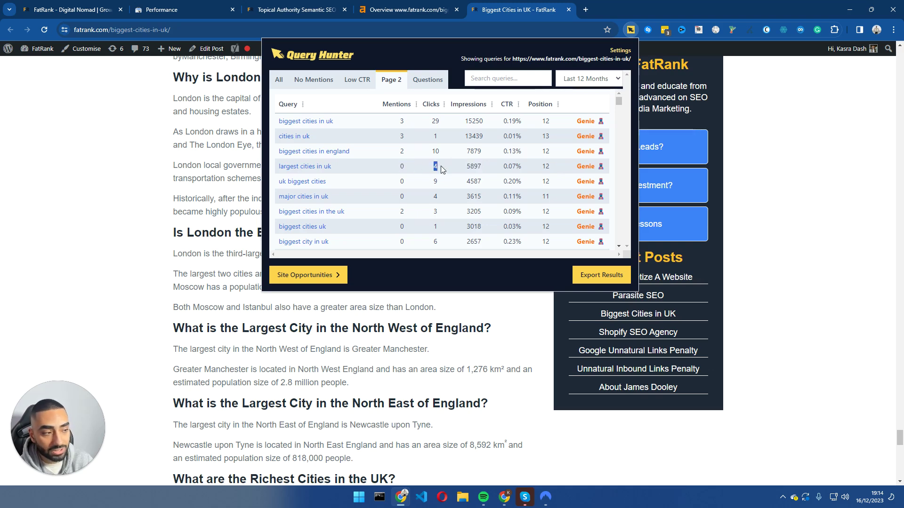
{"action": "left_click_drag", "start_coordinate": [428, 166], "coordinate": [371, 161]}
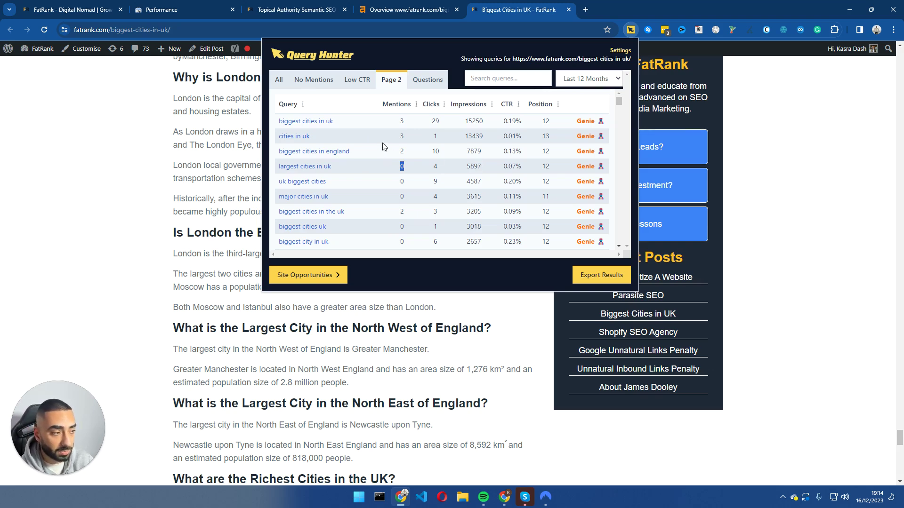
{"action": "left_click", "coordinate": [428, 83]}
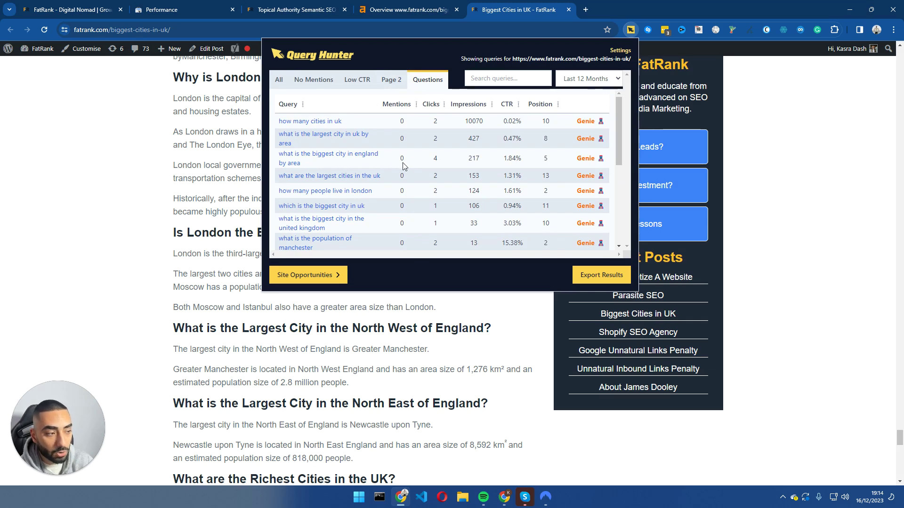
Step: Scroll the Questions list and export the query results to a Google Sheets spreadsheet
{"action": "scroll", "coordinate": [412, 170], "scroll_direction": "down", "scroll_amount": 4}
{"action": "scroll", "coordinate": [404, 160], "scroll_direction": "up", "scroll_amount": 4}
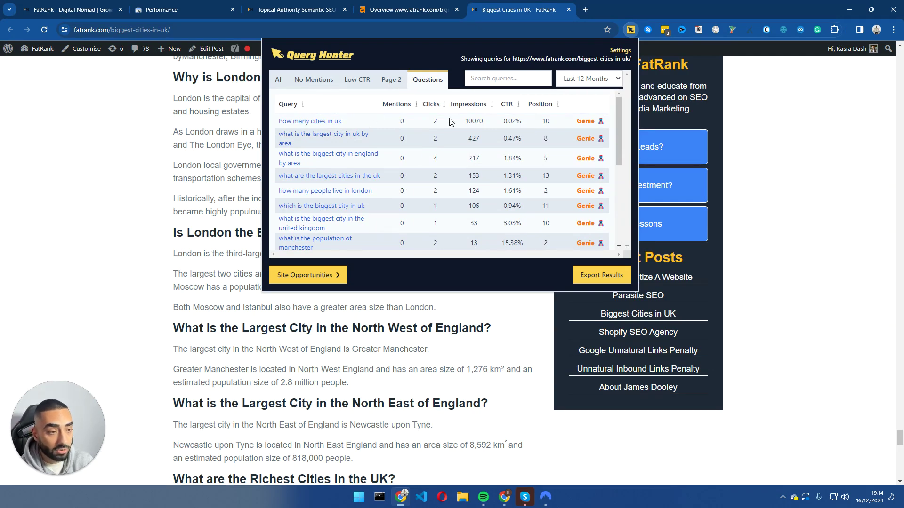
{"action": "left_click", "coordinate": [600, 276]}
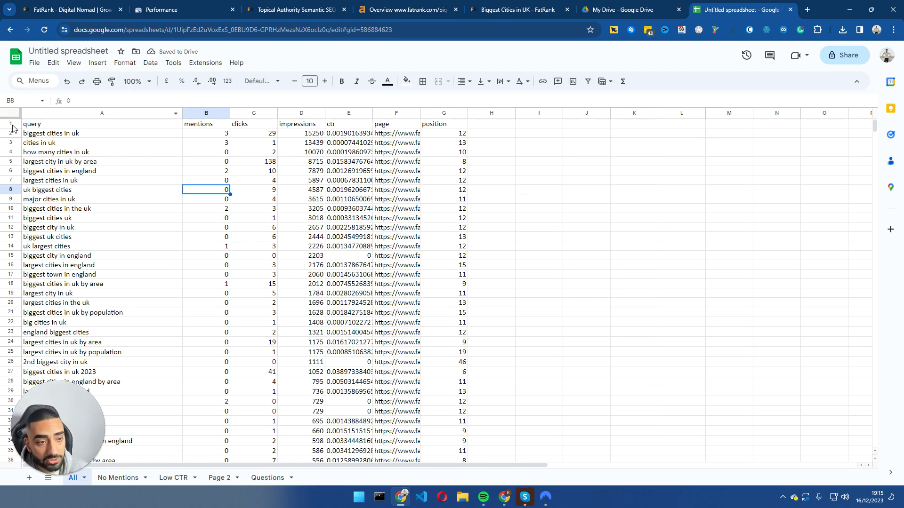
Step: Browse the exported sheet tabs and auto-fit the query column on the Questions sheet
{"action": "left_click", "coordinate": [10, 124]}
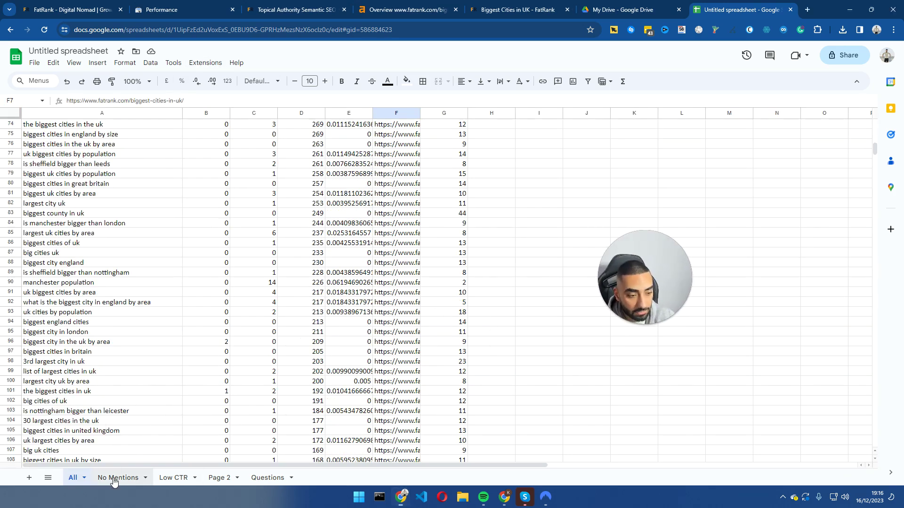
{"action": "left_click", "coordinate": [113, 478]}
{"action": "left_click", "coordinate": [175, 478]}
{"action": "left_click", "coordinate": [218, 478]}
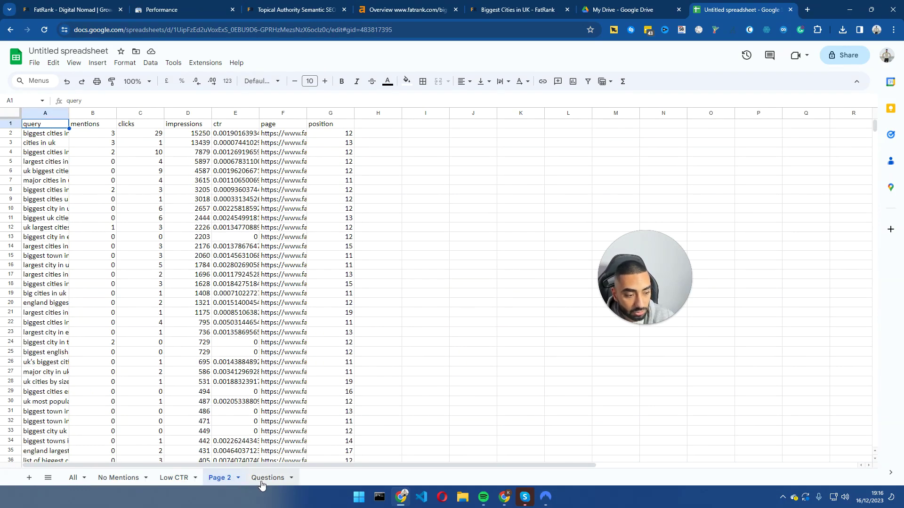
{"action": "left_click", "coordinate": [262, 485]}
{"action": "left_click_drag", "start_coordinate": [100, 134], "coordinate": [96, 295]}
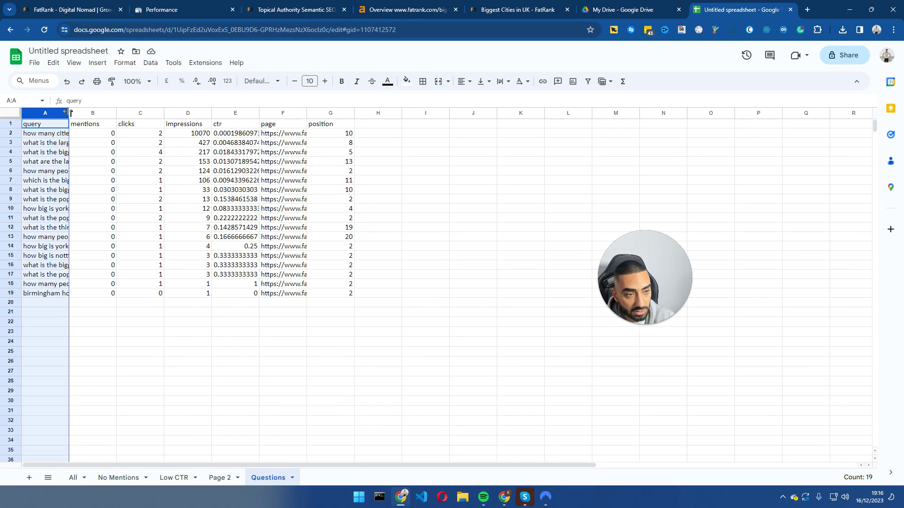
{"action": "left_click", "coordinate": [64, 113]}
{"action": "double_click", "coordinate": [69, 113]}
Step: Copy the first six question queries, cells A2 to A7
{"action": "left_click", "coordinate": [153, 156]}
{"action": "left_click_drag", "start_coordinate": [118, 135], "coordinate": [91, 136]}
{"action": "left_click", "coordinate": [67, 145]}
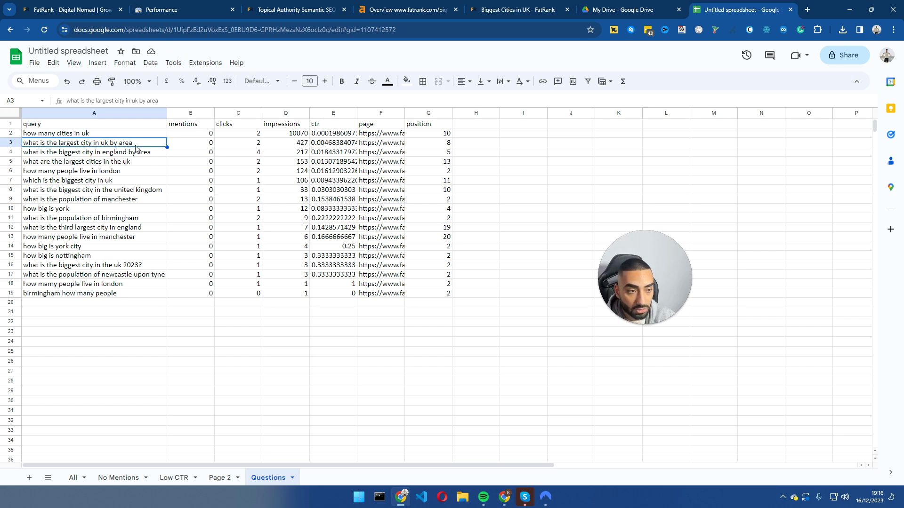
{"action": "left_click", "coordinate": [96, 153]}
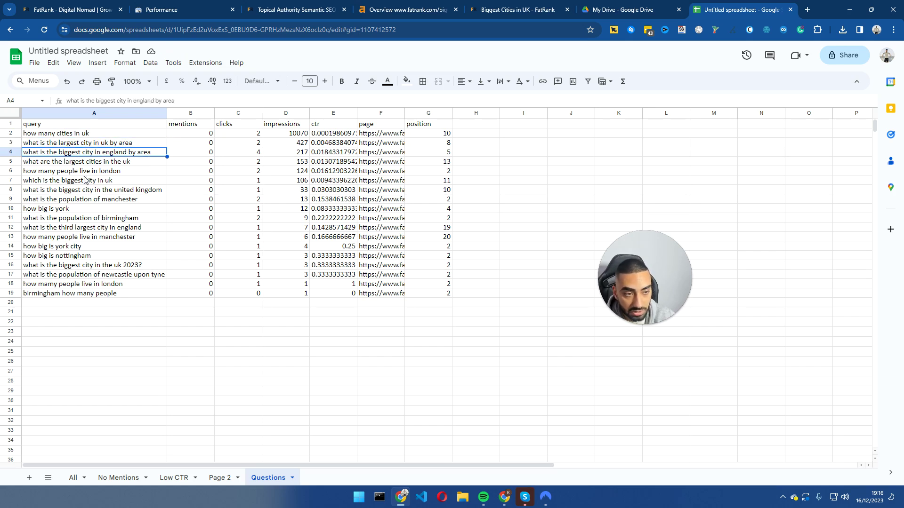
{"action": "left_click", "coordinate": [120, 137]}
{"action": "left_click", "coordinate": [135, 184], "text": "shift"}
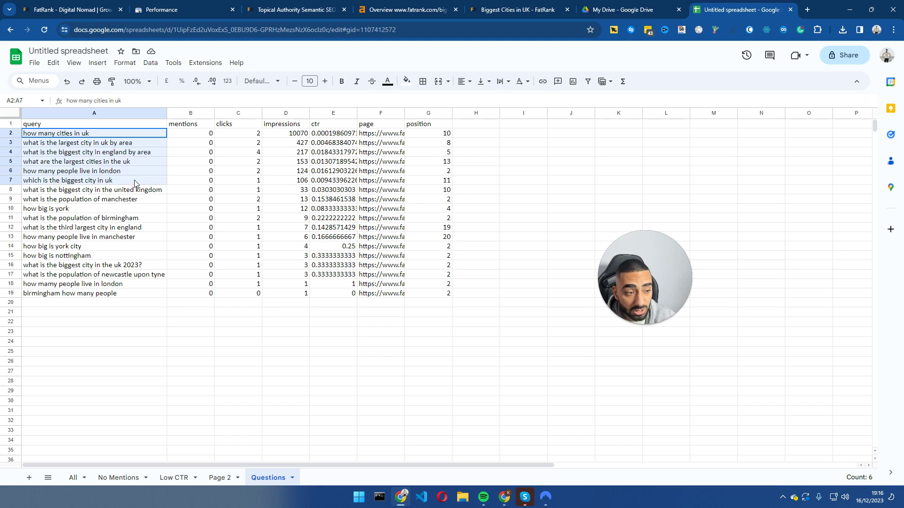
{"action": "key", "text": "ctrl+c"}
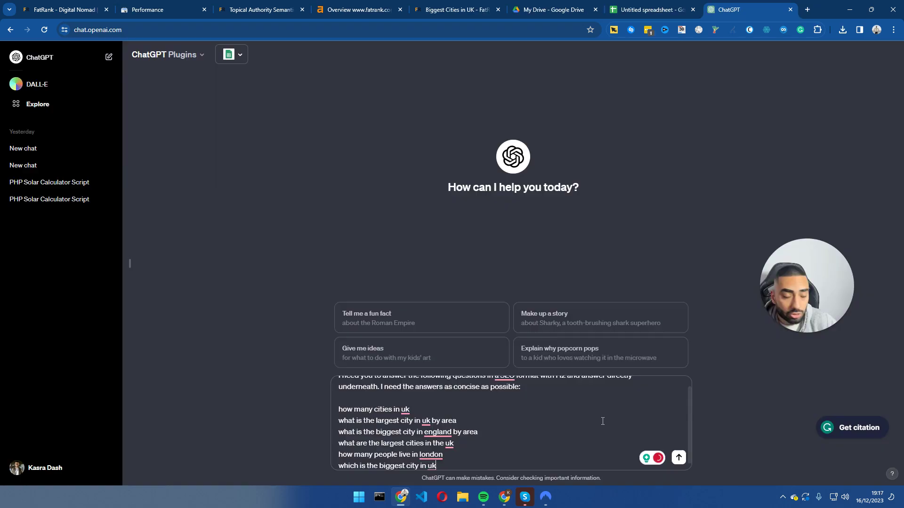
Step: Submit the prompt asking for concise answers to the six questions under H2 headings
{"action": "scroll", "coordinate": [602, 421], "scroll_direction": "up", "scroll_amount": 1}
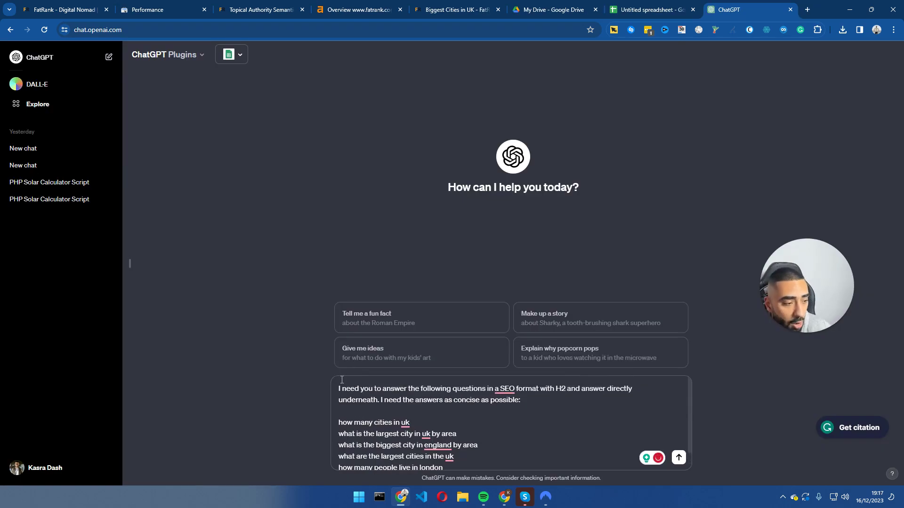
{"action": "left_click_drag", "start_coordinate": [338, 392], "coordinate": [570, 389]}
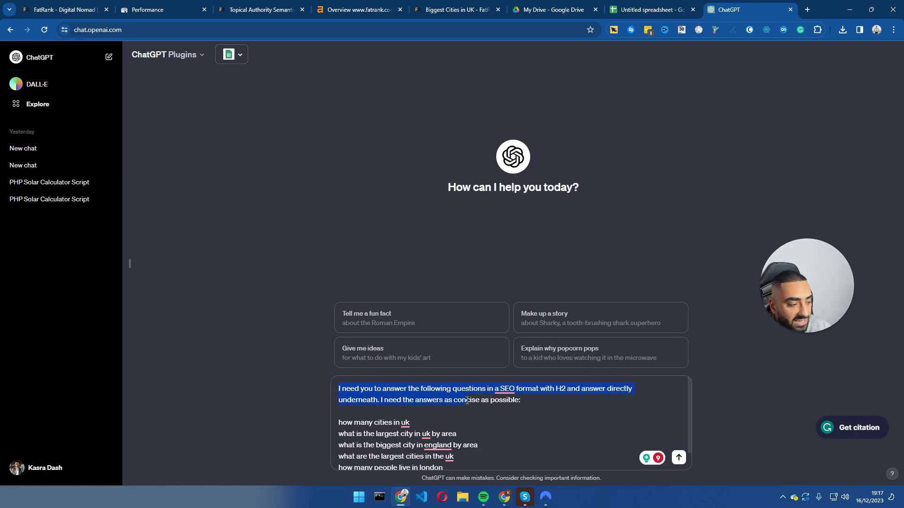
{"action": "left_click_drag", "start_coordinate": [481, 400], "coordinate": [520, 400]}
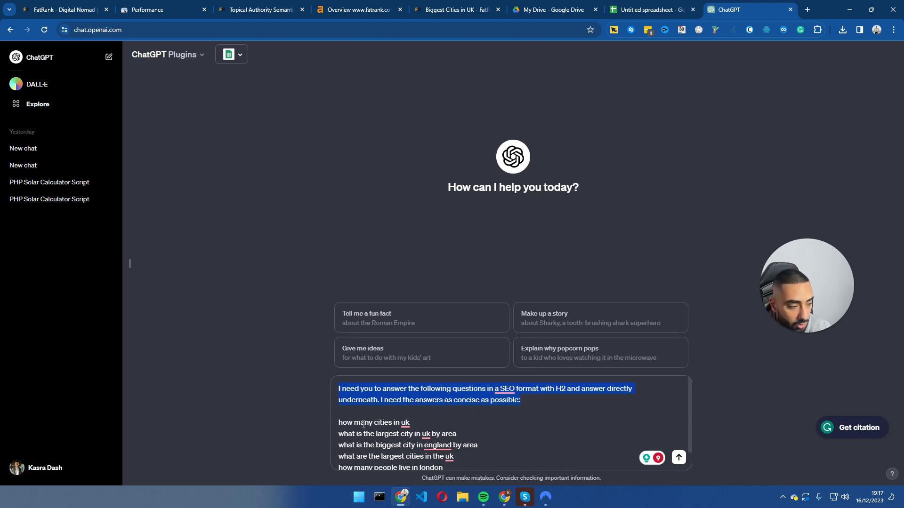
{"action": "left_click_drag", "start_coordinate": [339, 422], "coordinate": [380, 424]}
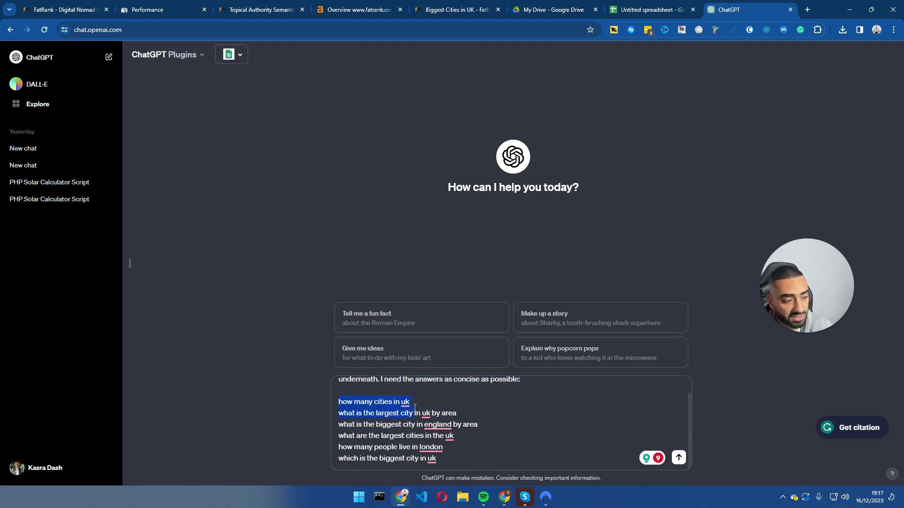
{"action": "left_click_drag", "start_coordinate": [426, 413], "coordinate": [467, 460]}
{"action": "left_click", "coordinate": [679, 458]}
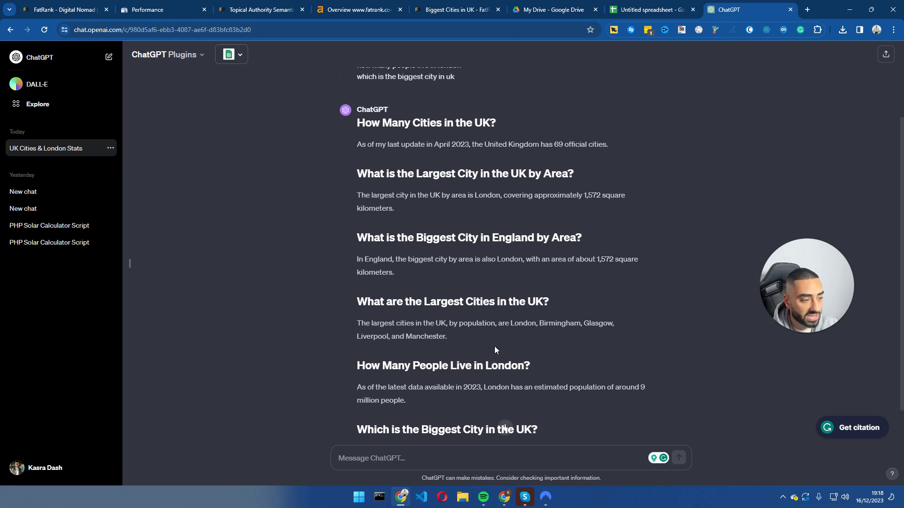
Step: Select and copy ChatGPT's whole reply, from 'How Many Cities in the UK?' to the London answer
{"action": "scroll", "coordinate": [385, 190], "scroll_direction": "up", "scroll_amount": 2}
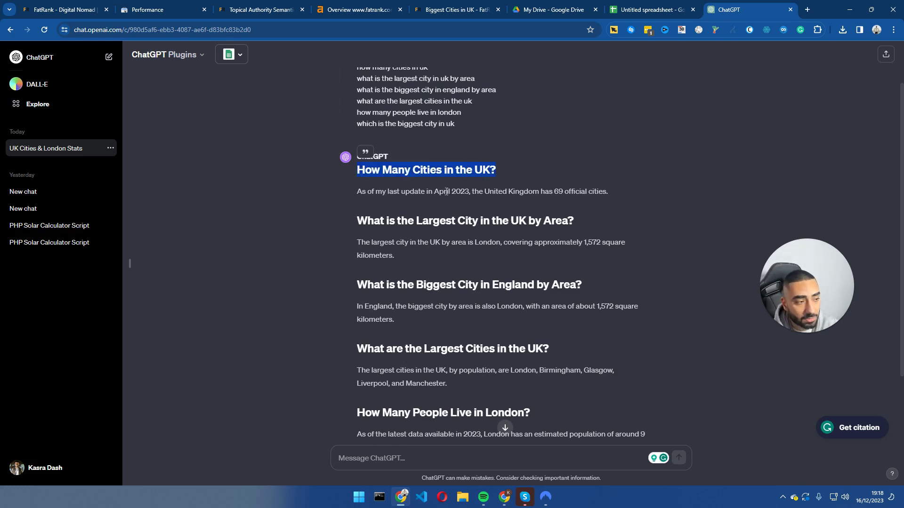
{"action": "left_click_drag", "start_coordinate": [485, 192], "coordinate": [602, 193]}
{"action": "scroll", "coordinate": [490, 177], "scroll_direction": "down", "scroll_amount": 1}
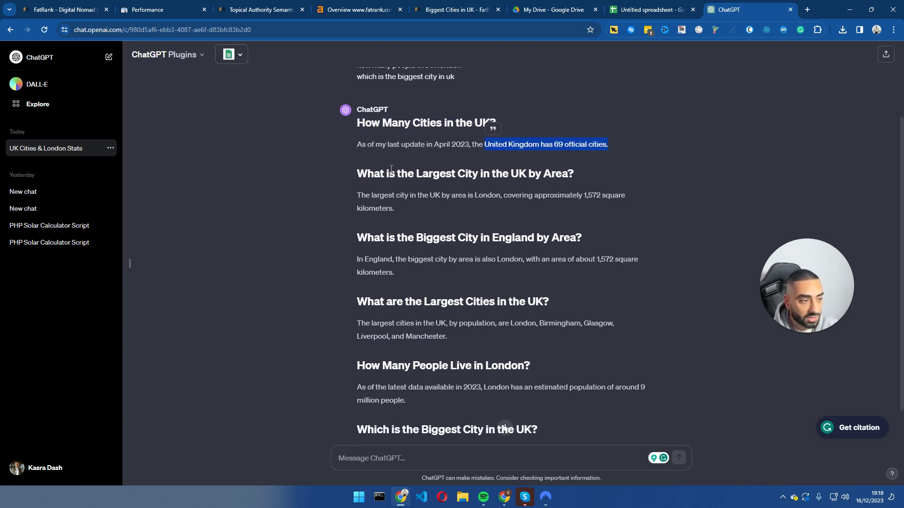
{"action": "left_click_drag", "start_coordinate": [357, 173], "coordinate": [426, 175]}
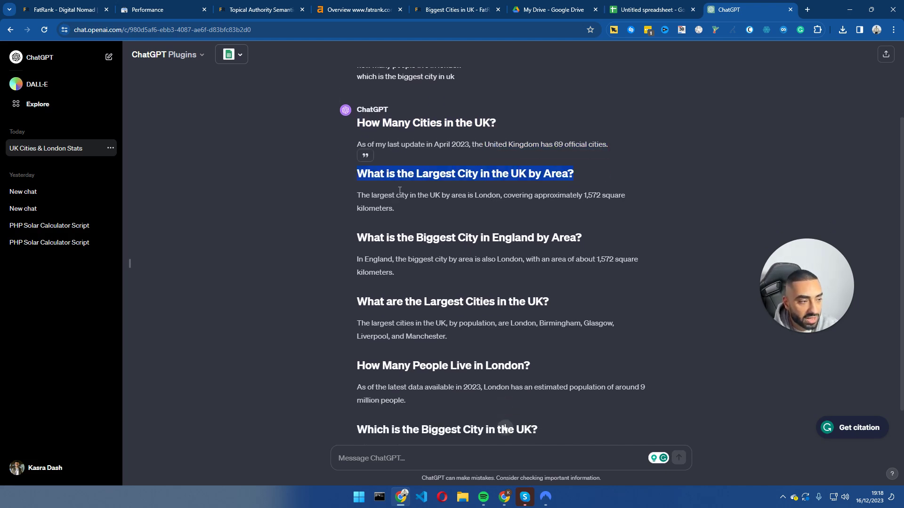
{"action": "left_click_drag", "start_coordinate": [382, 199], "coordinate": [605, 196]}
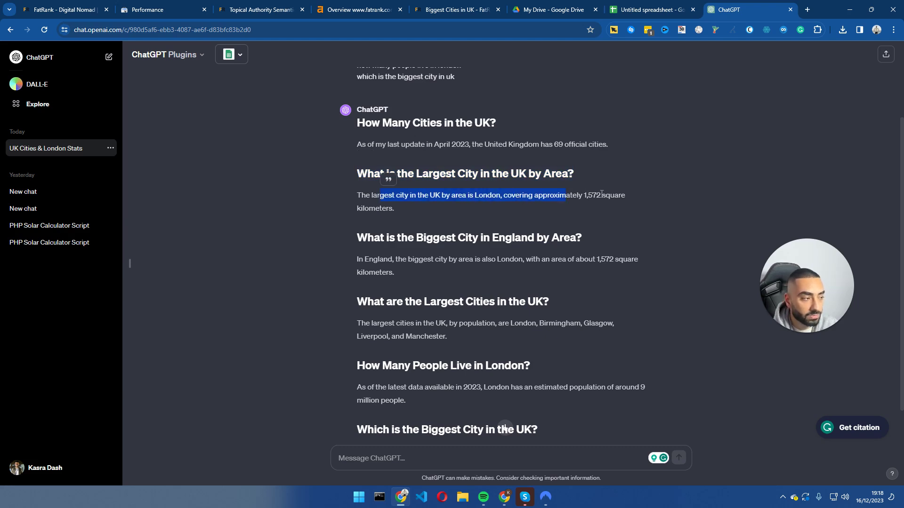
{"action": "scroll", "coordinate": [381, 228], "scroll_direction": "down", "scroll_amount": 1}
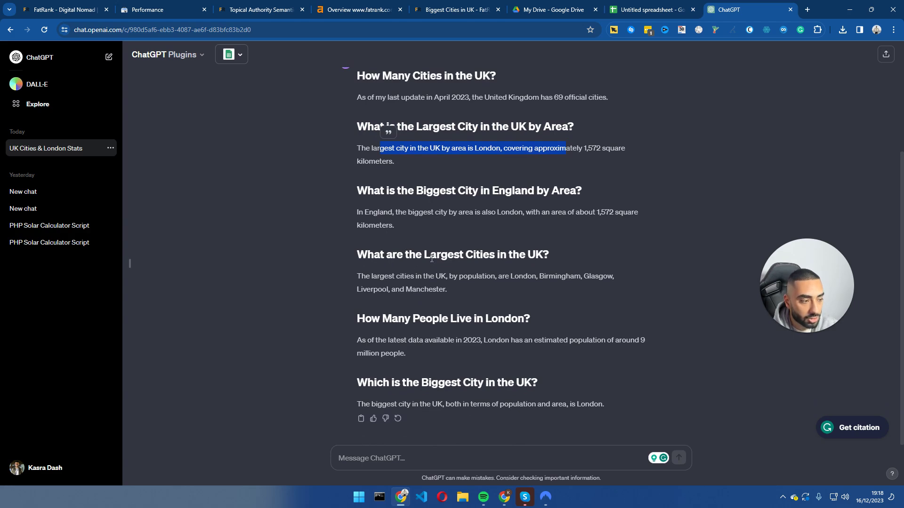
{"action": "left_click_drag", "start_coordinate": [623, 405], "coordinate": [359, 232]}
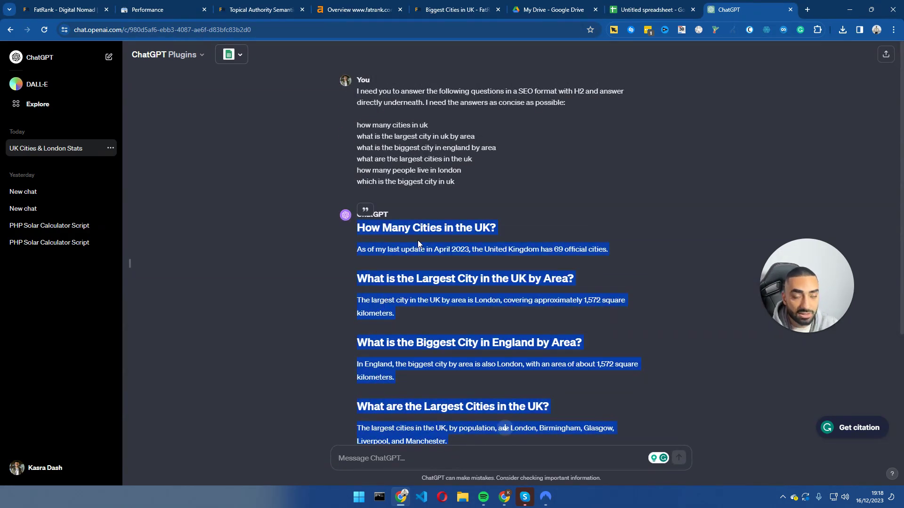
Step: Paste the question-and-answer sections in a new paragraph below Chelmsford in the Essex list
{"action": "key", "text": "ctrl+5"}
{"action": "left_click", "coordinate": [242, 311]}
{"action": "mouse_move", "coordinate": [266, 326]}
{"action": "key", "text": "Return"}
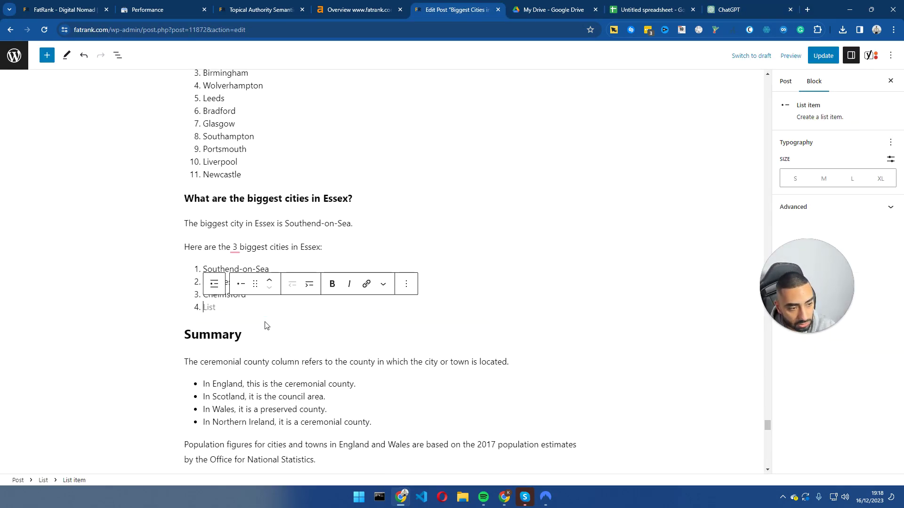
{"action": "key", "text": "Return"}
{"action": "key", "text": "ctrl+v"}
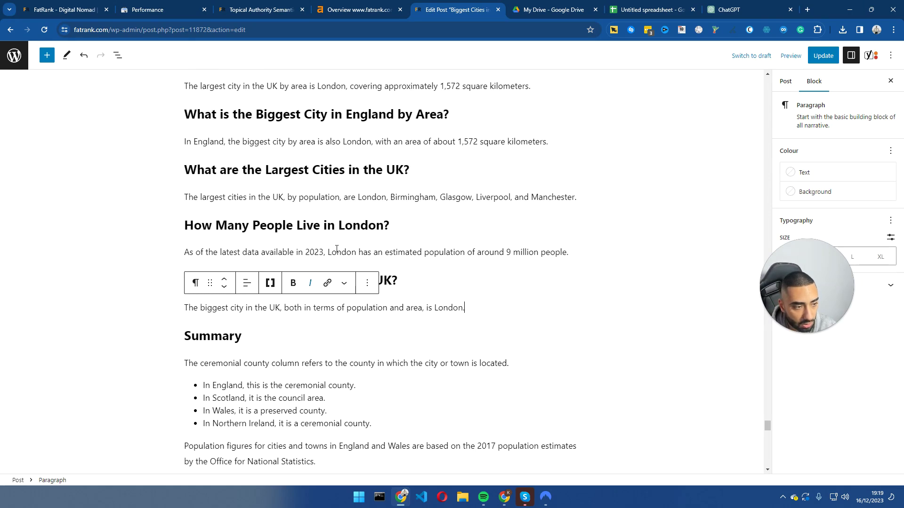
Step: Delete 'my last update in' from the April 2023 sentence and update the post
{"action": "scroll", "coordinate": [428, 241], "scroll_direction": "up", "scroll_amount": 4}
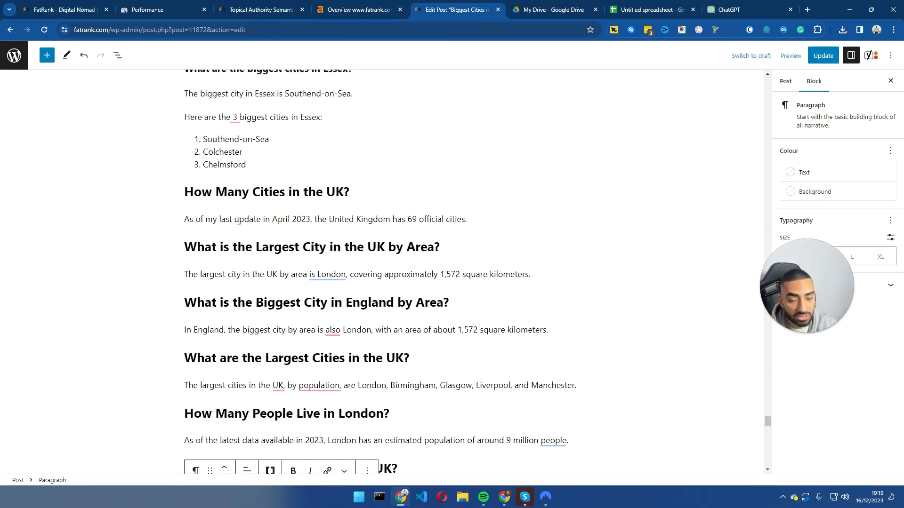
{"action": "left_click_drag", "start_coordinate": [206, 220], "coordinate": [272, 219]}
{"action": "key", "text": "BackSpace"}
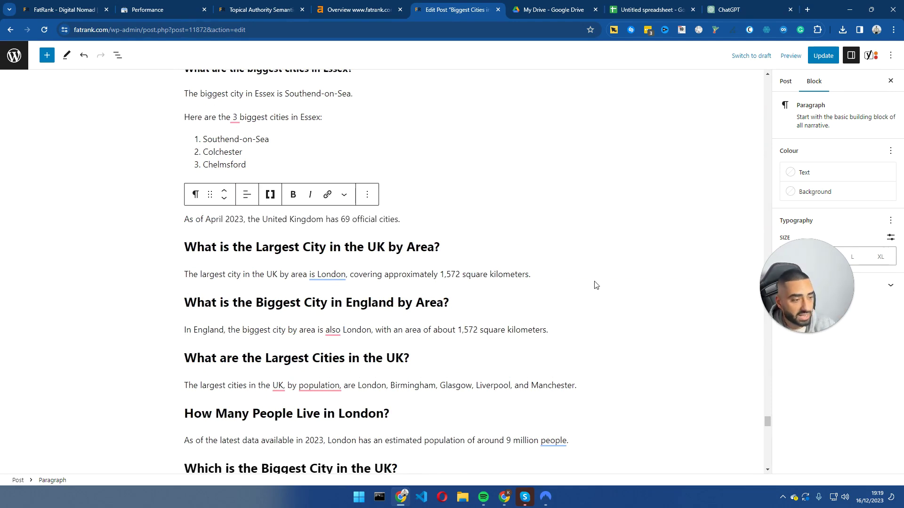
{"action": "scroll", "coordinate": [428, 269], "scroll_direction": "down", "scroll_amount": 1}
{"action": "left_click", "coordinate": [823, 55]}
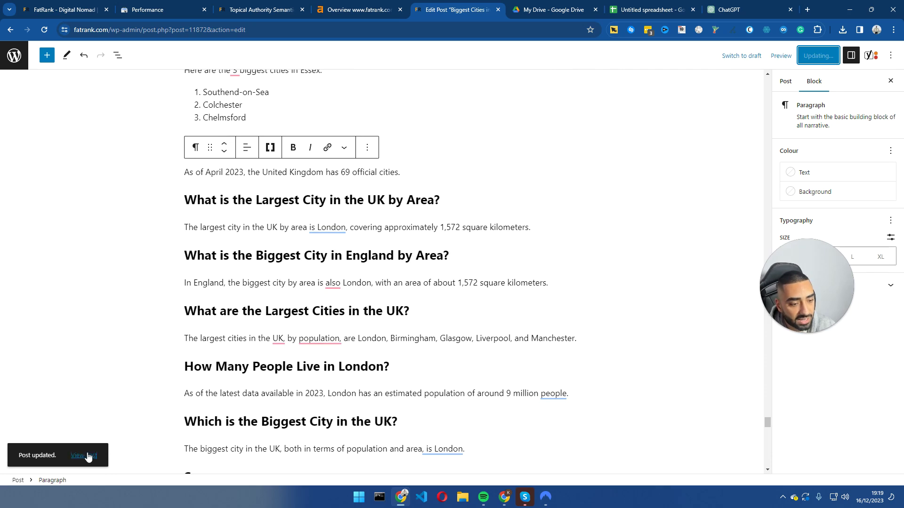
Step: Open the live Biggest Cities in UK post and select its top question queries in Query Hunter
{"action": "middle_click", "coordinate": [85, 456]}
{"action": "left_click", "coordinate": [502, 5]}
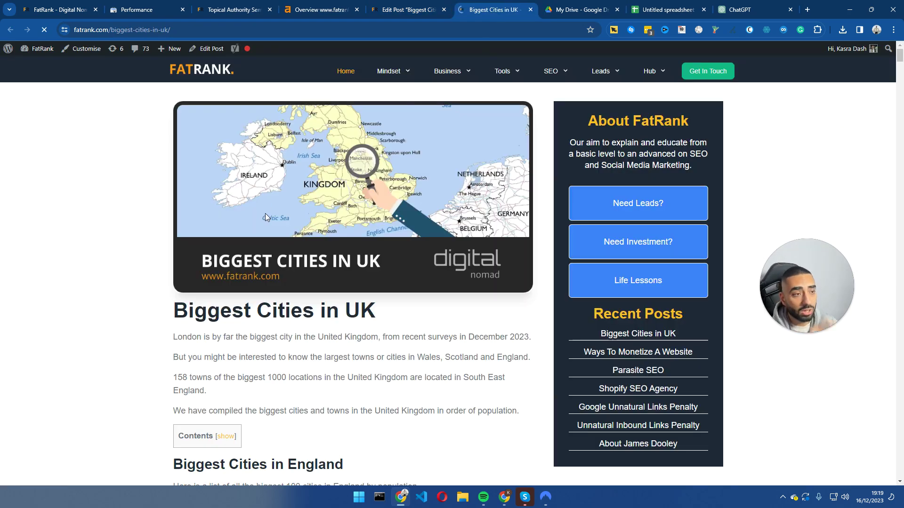
{"action": "left_click", "coordinate": [614, 30]}
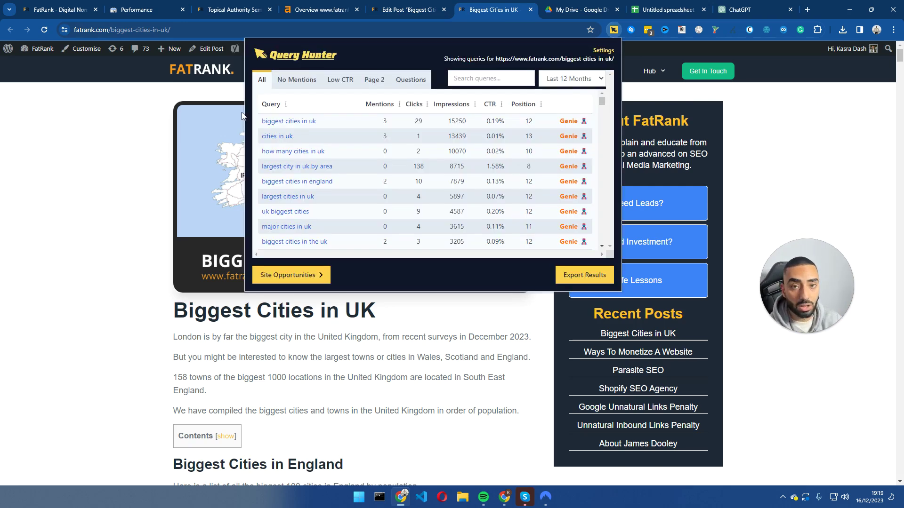
{"action": "left_click", "coordinate": [410, 79]}
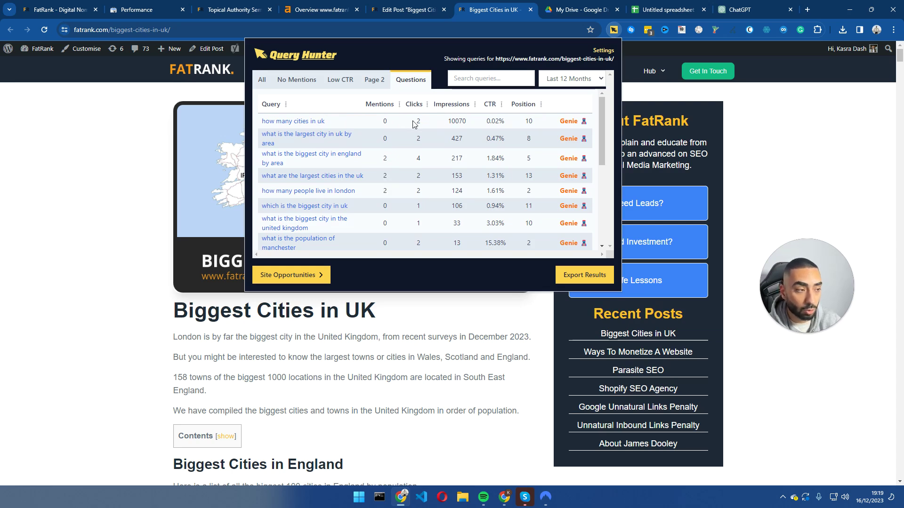
{"action": "left_click_drag", "start_coordinate": [414, 124], "coordinate": [427, 142]}
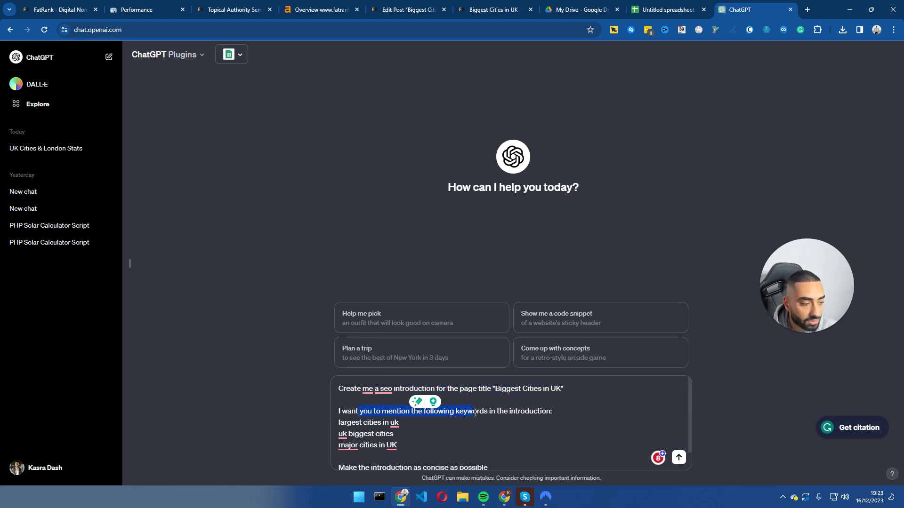
Step: Send ChatGPT the prompt for a concise SEO introduction to Biggest Cities in UK using three keywords
{"action": "scroll", "coordinate": [442, 410], "scroll_direction": "down", "scroll_amount": 1}
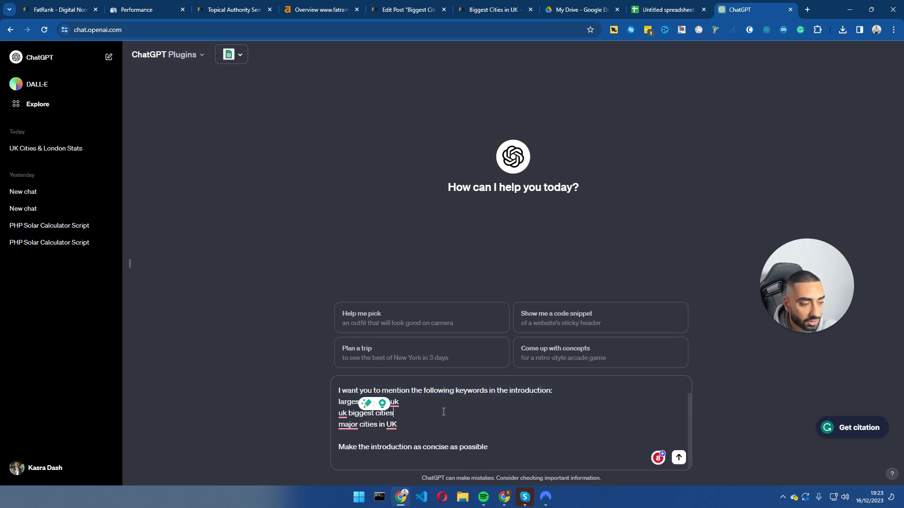
{"action": "double_click", "coordinate": [394, 401]}
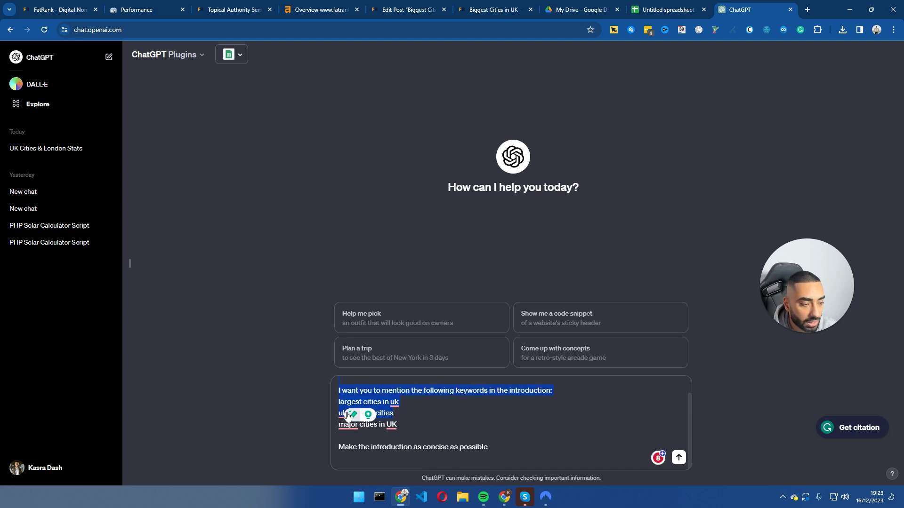
{"action": "left_click", "coordinate": [395, 431]}
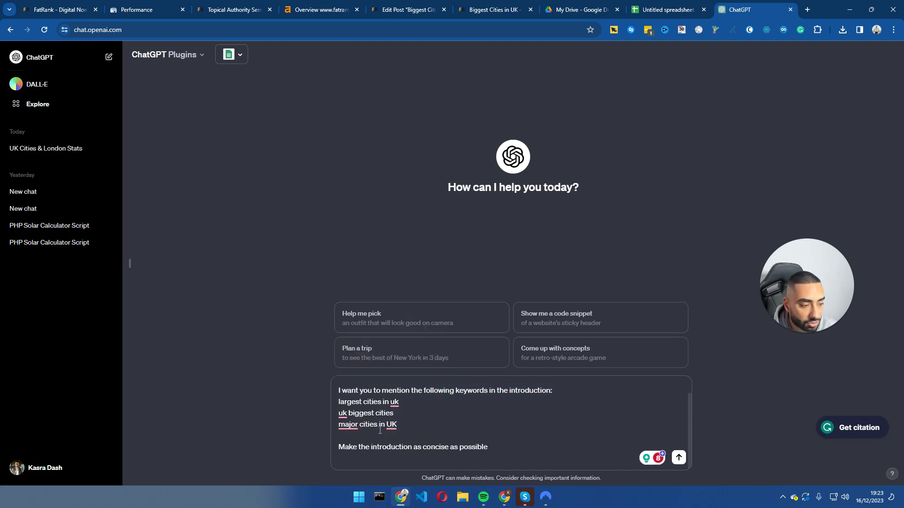
{"action": "left_click", "coordinate": [678, 458]}
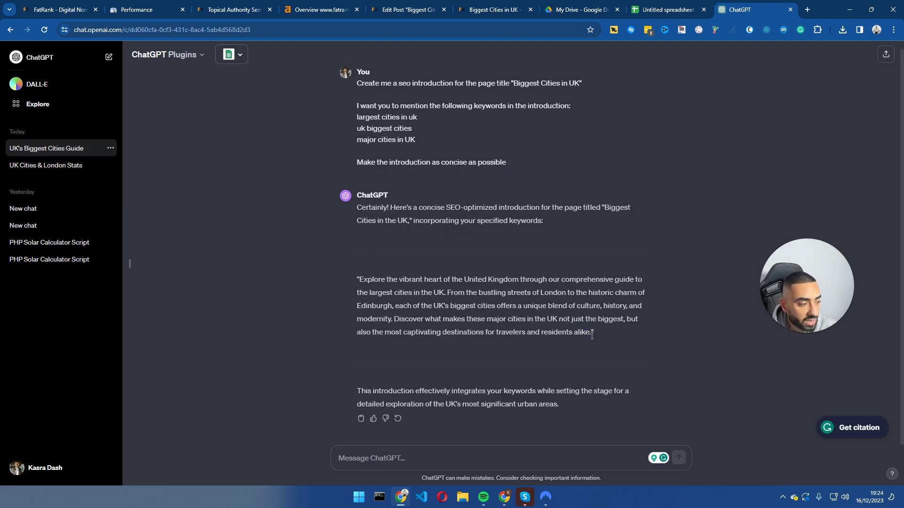
Step: Copy the introduction paragraph from ChatGPT's reply
{"action": "left_click_drag", "start_coordinate": [593, 332], "coordinate": [357, 281]}
{"action": "right_click", "coordinate": [374, 282]}
{"action": "left_click", "coordinate": [394, 292]}
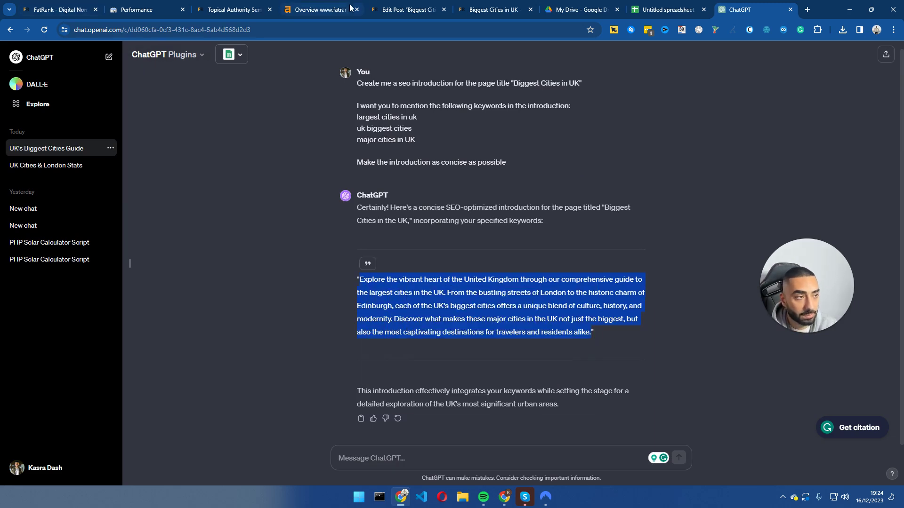
Step: Return to the Biggest Cities in UK post in the FatRank editor
{"action": "left_click", "coordinate": [407, 10]}
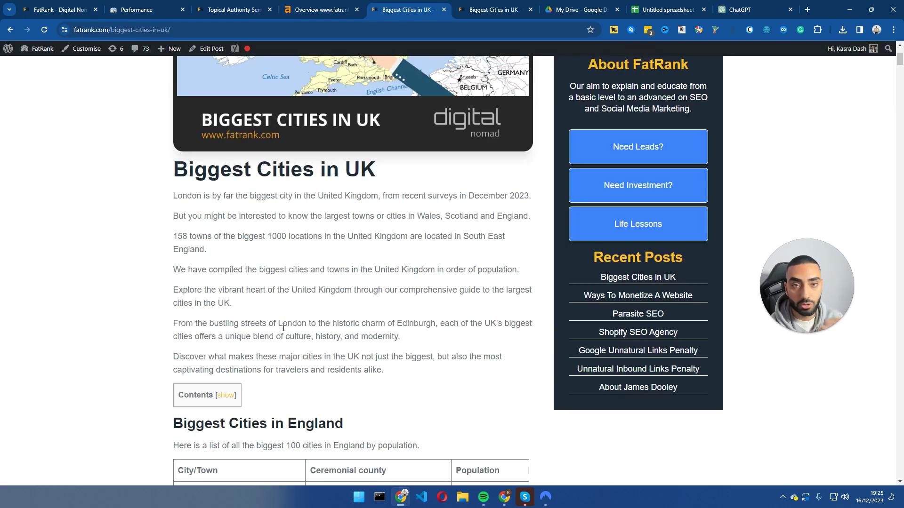